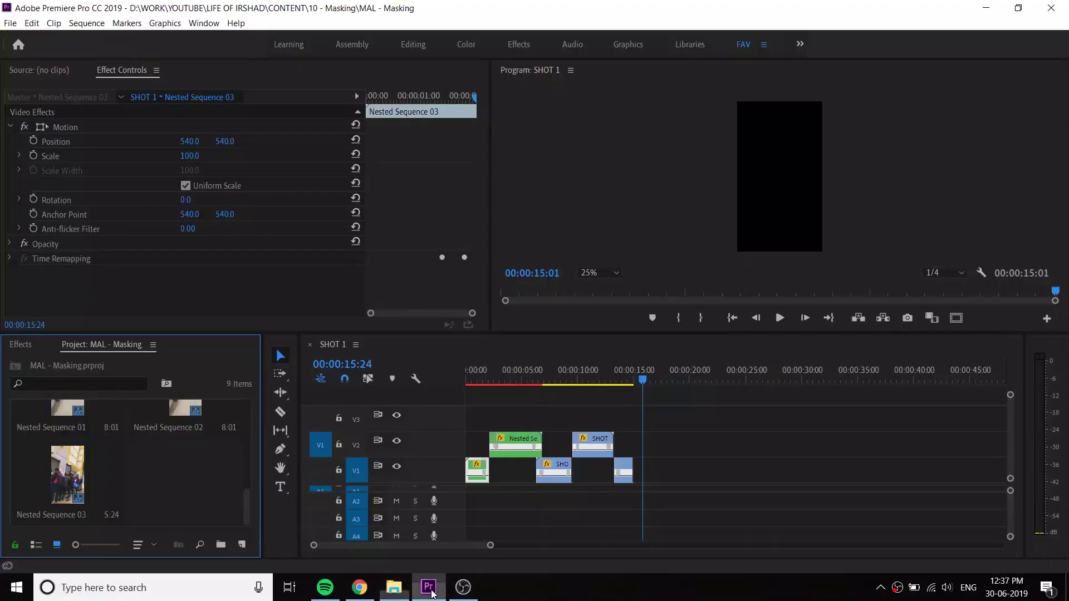
Create a new sequence named NESTING from the Project panel's New Item menu and save the project
{"action": "left_click", "coordinate": [768, 426]}
{"action": "key", "text": "Home"}
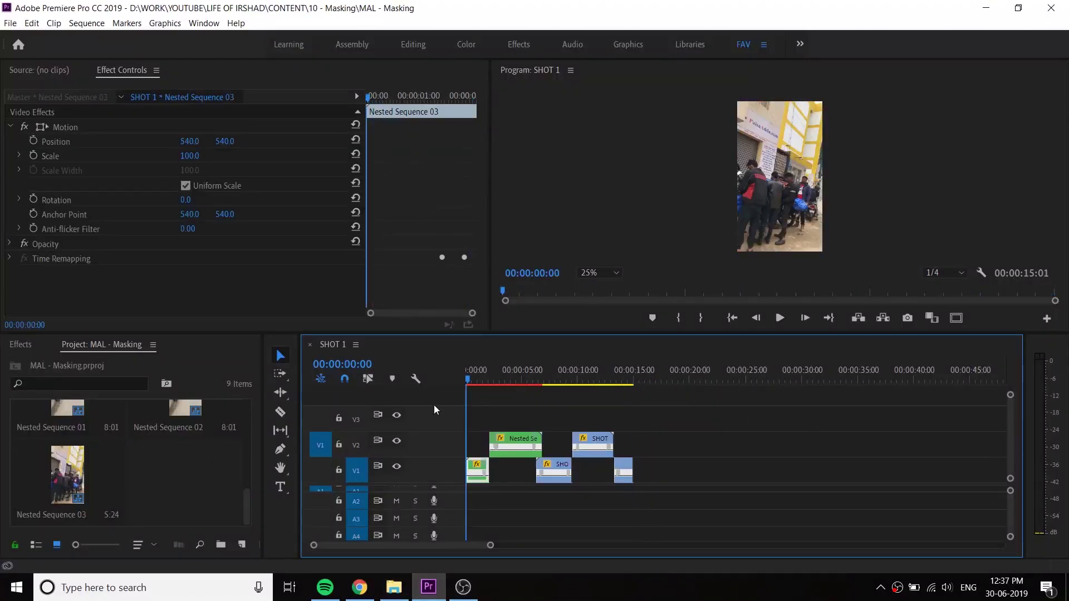
{"action": "key", "text": "equal"}
{"action": "left_click", "coordinate": [215, 476]}
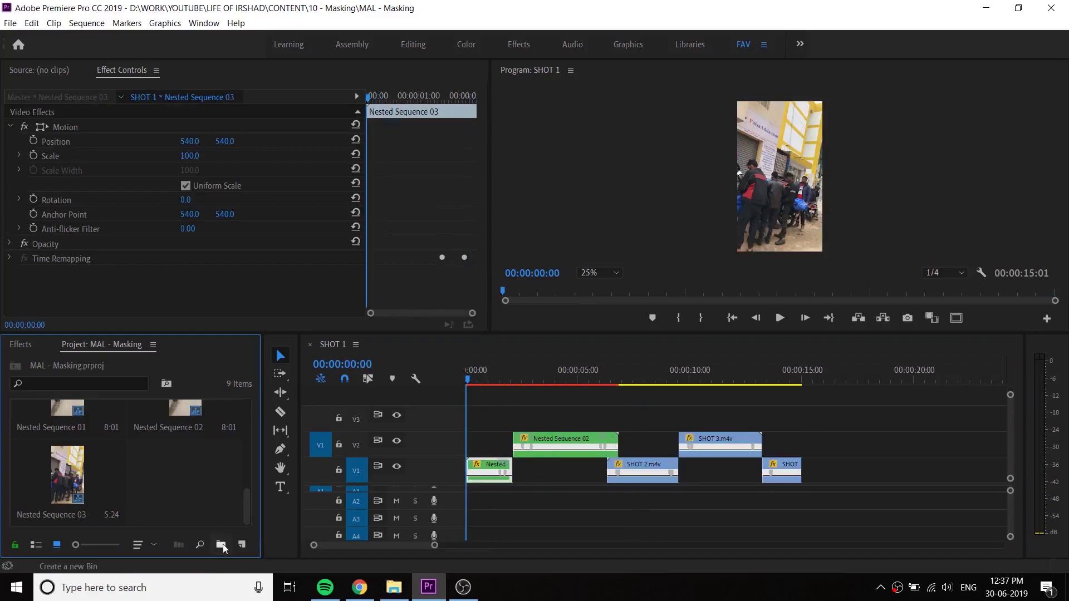
{"action": "left_click", "coordinate": [241, 545]}
{"action": "left_click", "coordinate": [289, 376]}
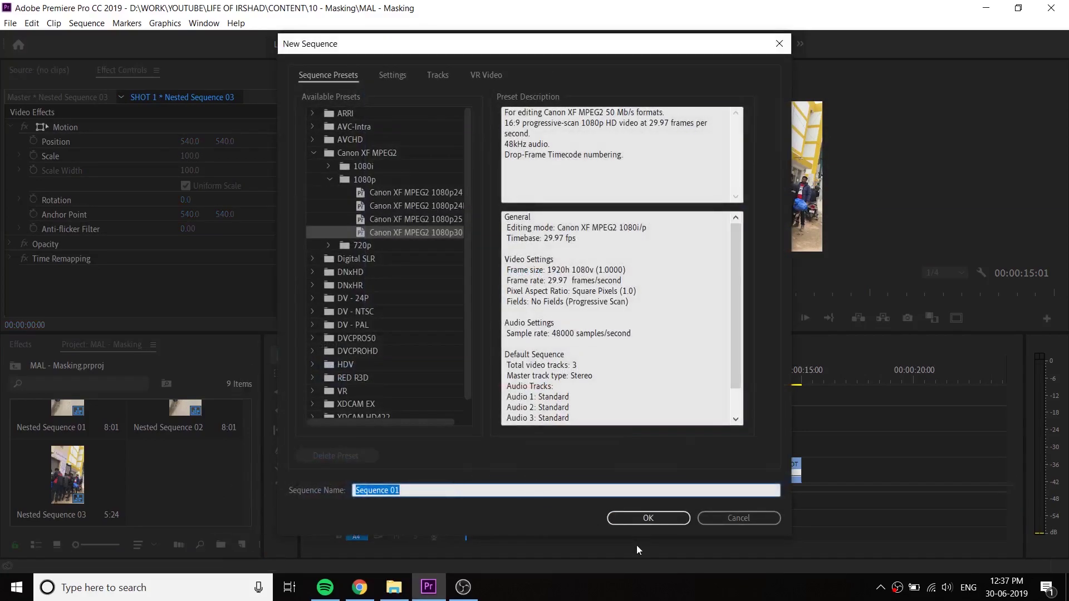
{"action": "type", "text": "NESTING"}
{"action": "key", "text": "Return"}
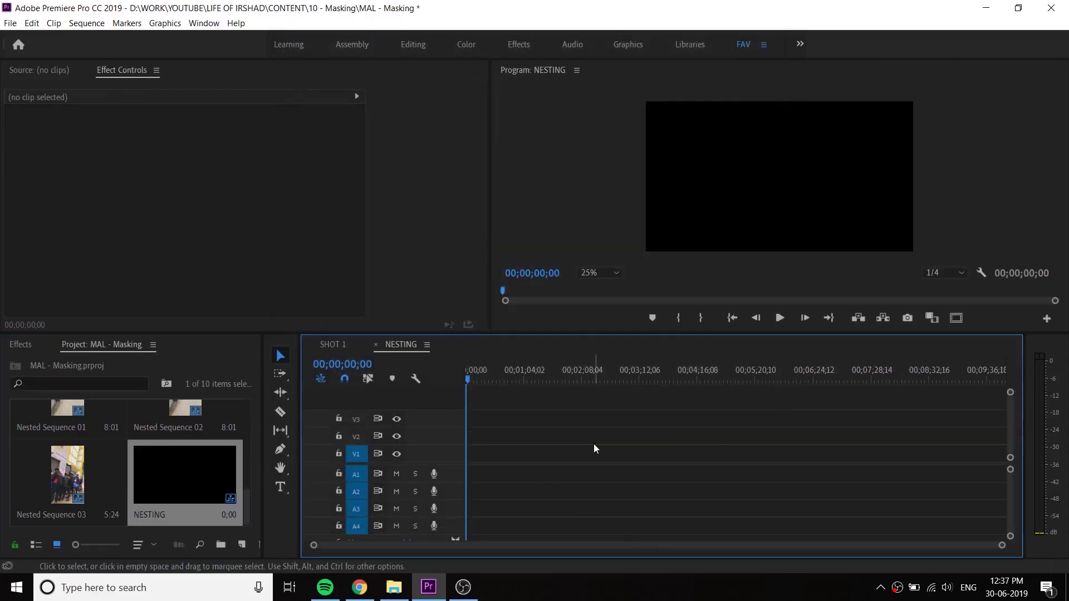
{"action": "key", "text": "ctrl+s"}
Add SHOT 2.m4v to NESTING, match the sequence settings to the clip, and delete its audio
{"action": "scroll", "coordinate": [180, 486], "scroll_direction": "up", "scroll_amount": 3}
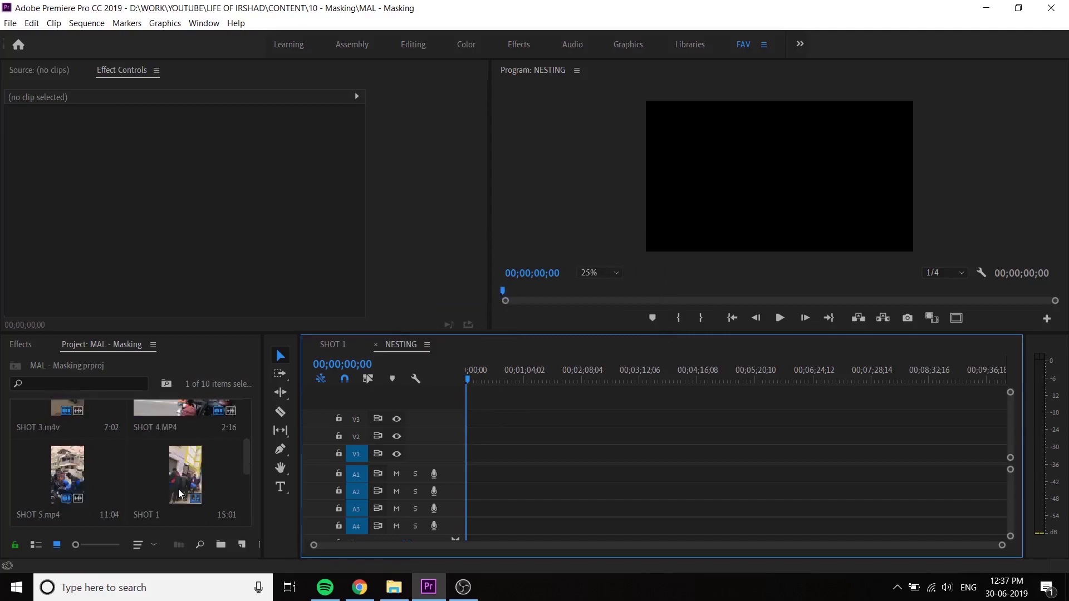
{"action": "scroll", "coordinate": [179, 489], "scroll_direction": "up", "scroll_amount": 2}
{"action": "double_click", "coordinate": [206, 424]}
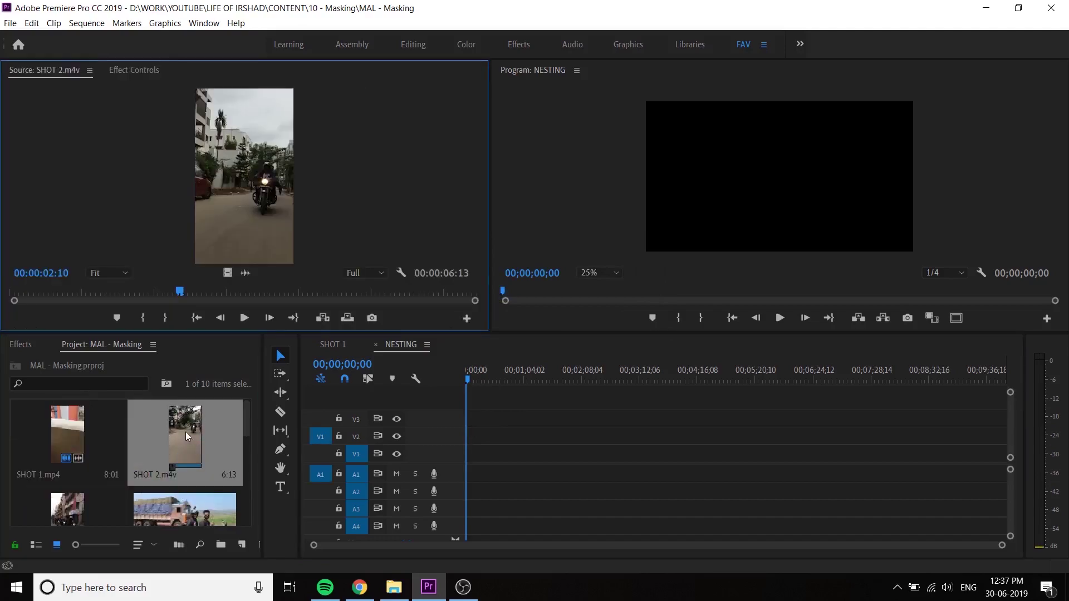
{"action": "left_click_drag", "start_coordinate": [185, 432], "coordinate": [468, 448]}
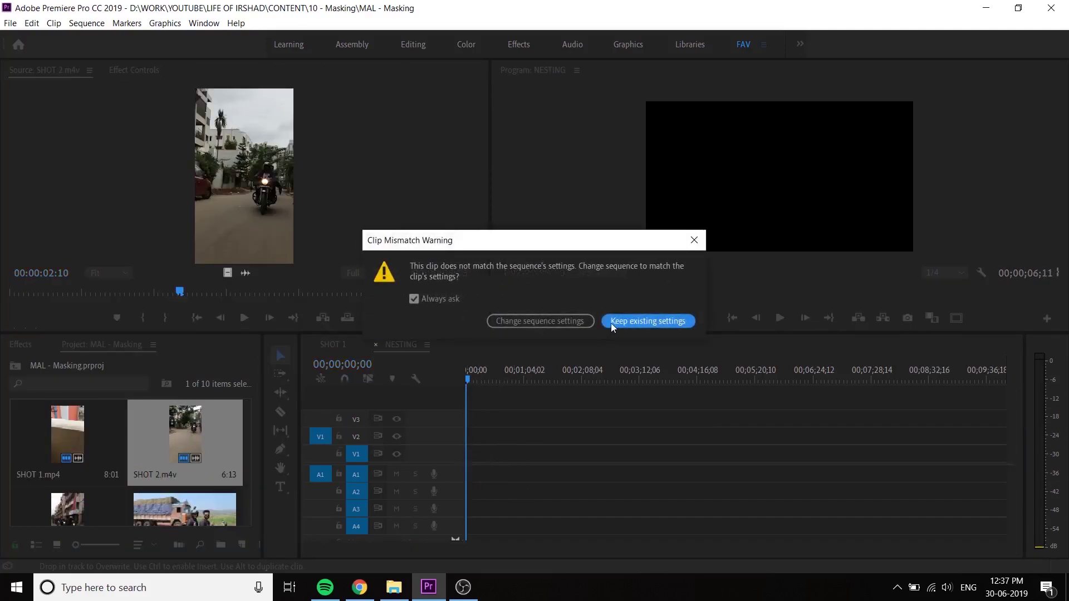
{"action": "left_click", "coordinate": [557, 322]}
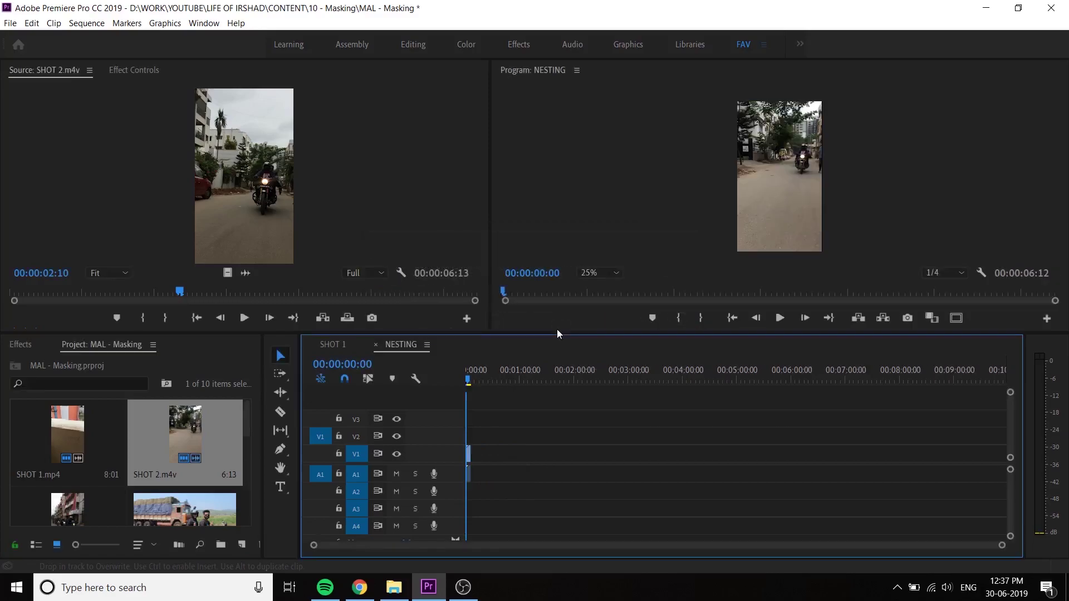
{"action": "key", "text": "equal"}
{"action": "key", "text": "equal"}
{"action": "key", "text": "equal"}
{"action": "key", "text": "equal"}
{"action": "key", "text": "equal"}
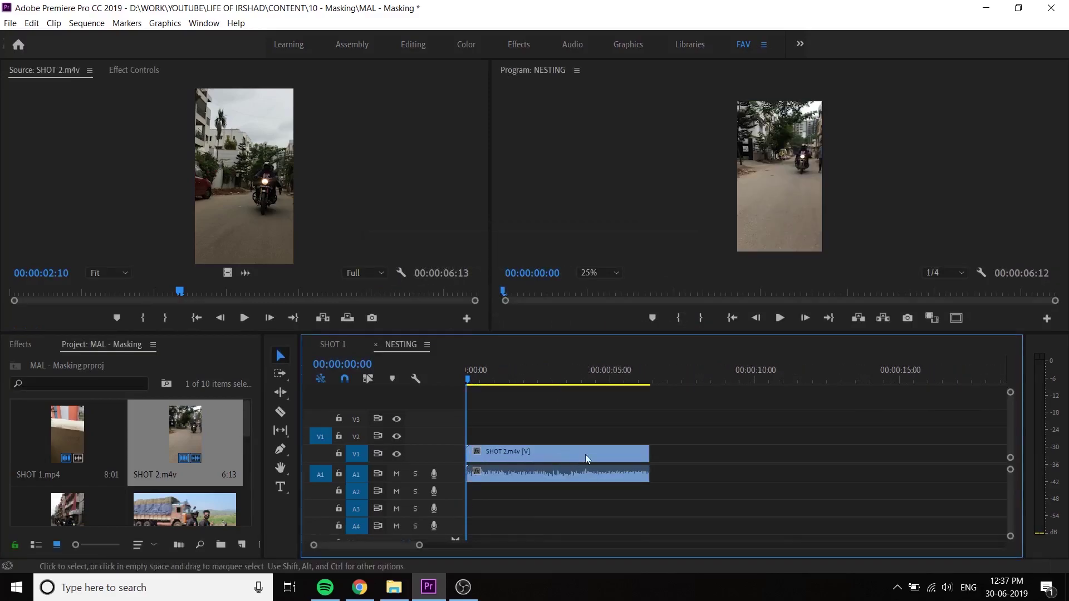
{"action": "left_click", "coordinate": [557, 476], "text": "alt"}
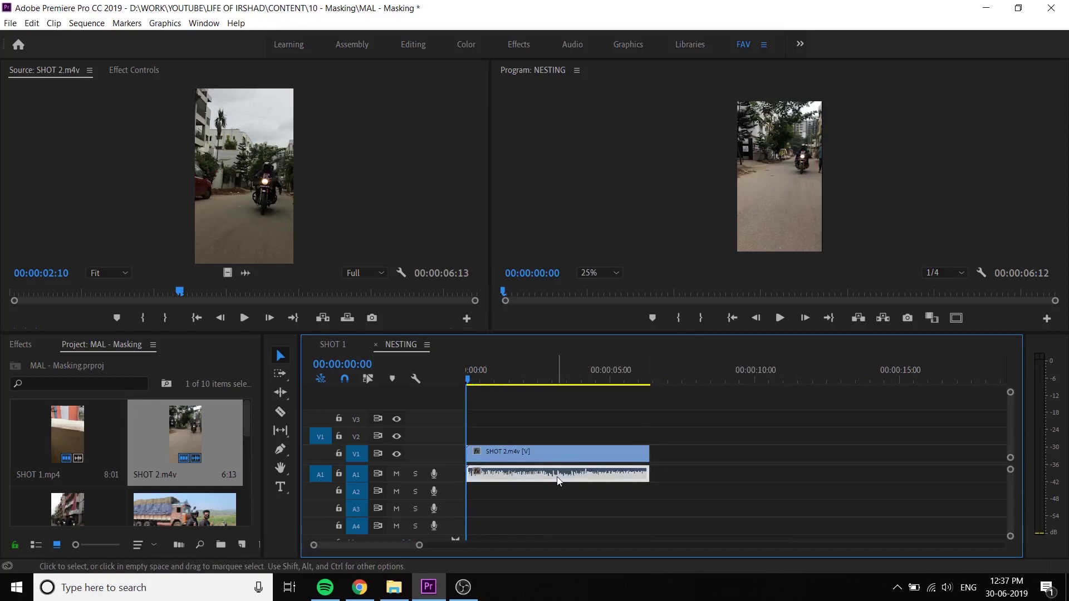
{"action": "key", "text": "Delete"}
Add SHOT 3.m4v video only right after SHOT 2 and save the project
{"action": "left_click", "coordinate": [58, 505]}
{"action": "double_click", "coordinate": [57, 504]}
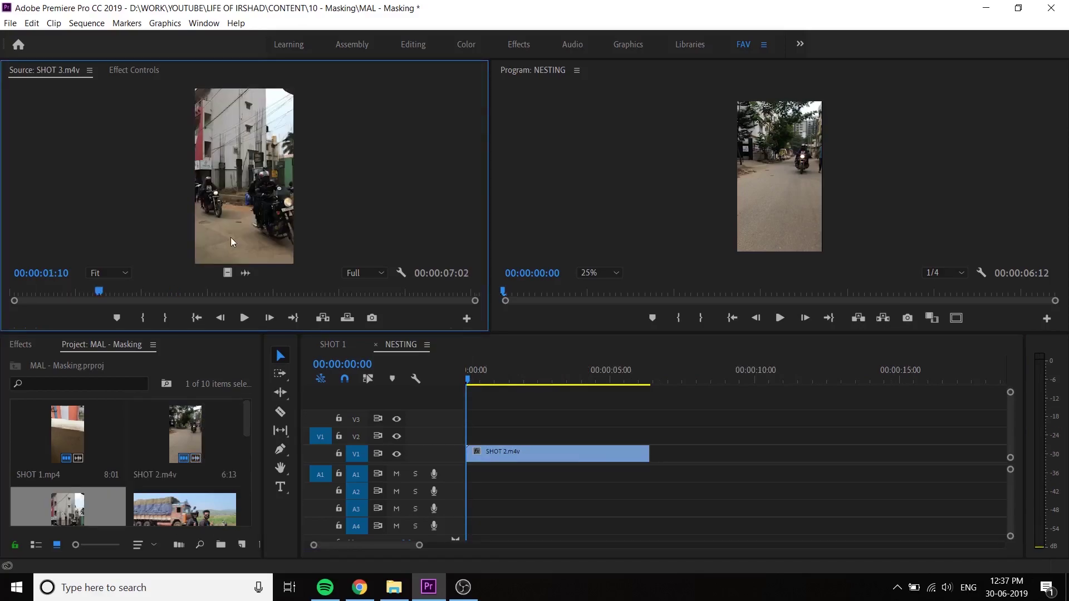
{"action": "left_click_drag", "start_coordinate": [227, 273], "coordinate": [723, 411]}
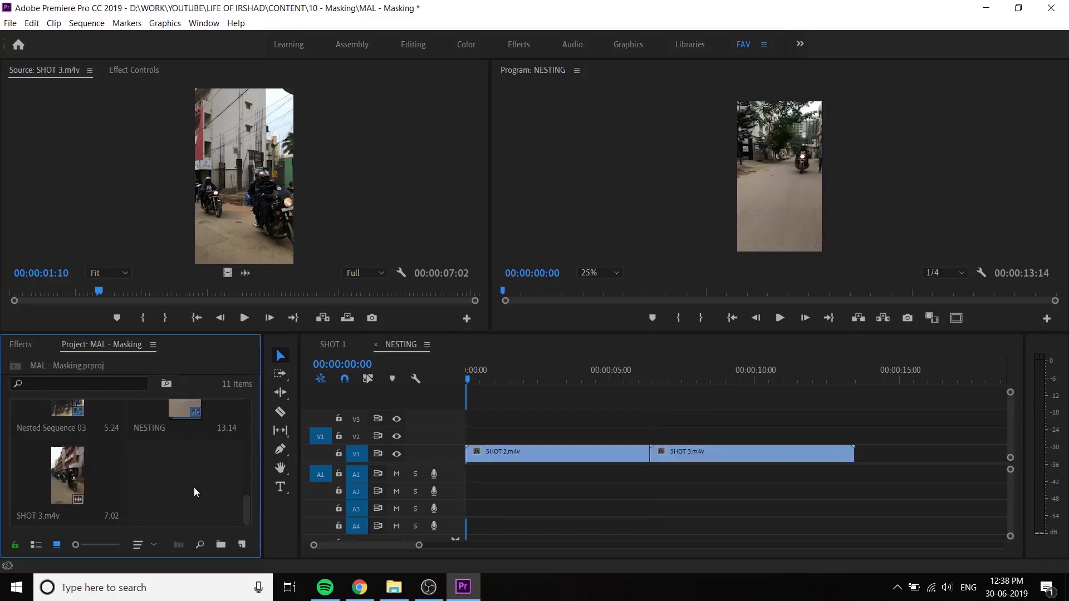
{"action": "key", "text": "ctrl+s"}
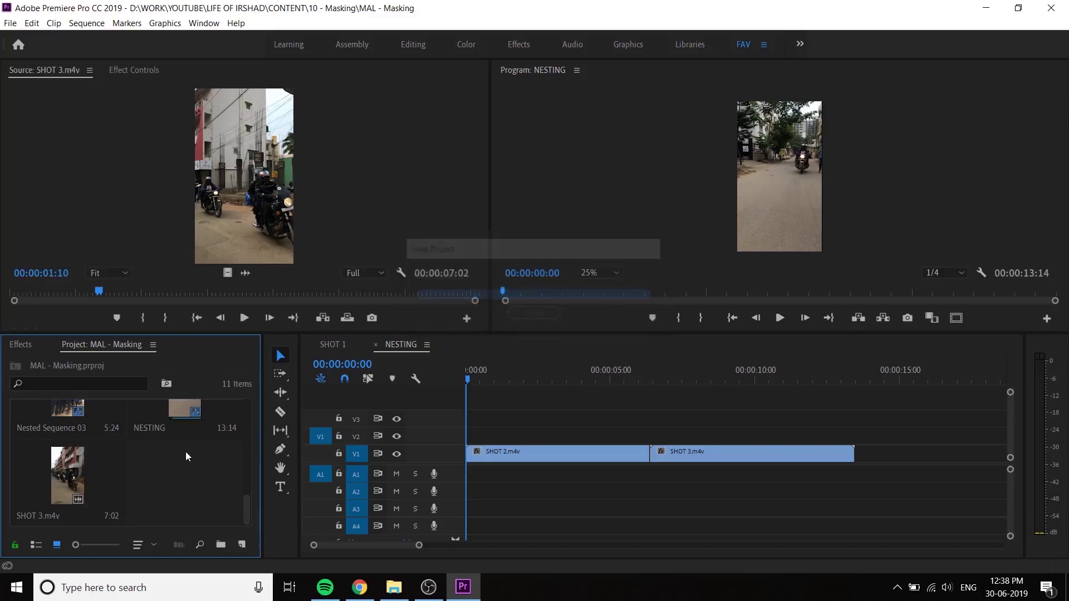
Move the NESTING item to the end of the project list and raise SHOT 3.m4v onto V2
{"action": "left_click", "coordinate": [197, 410]}
{"action": "double_click", "coordinate": [196, 410]}
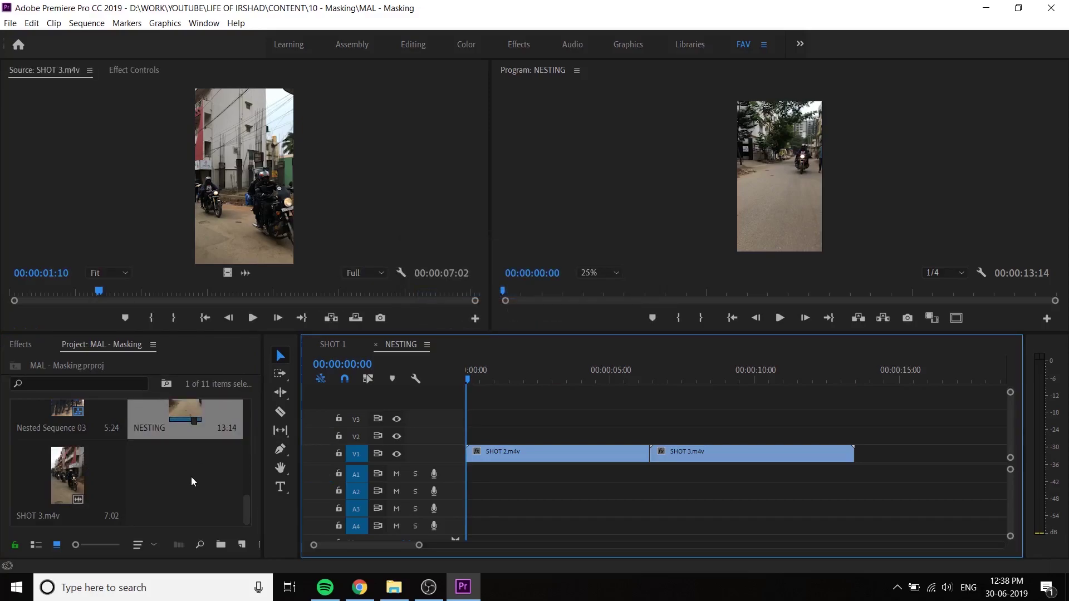
{"action": "left_click_drag", "start_coordinate": [189, 410], "coordinate": [189, 509]}
{"action": "left_click", "coordinate": [189, 509]}
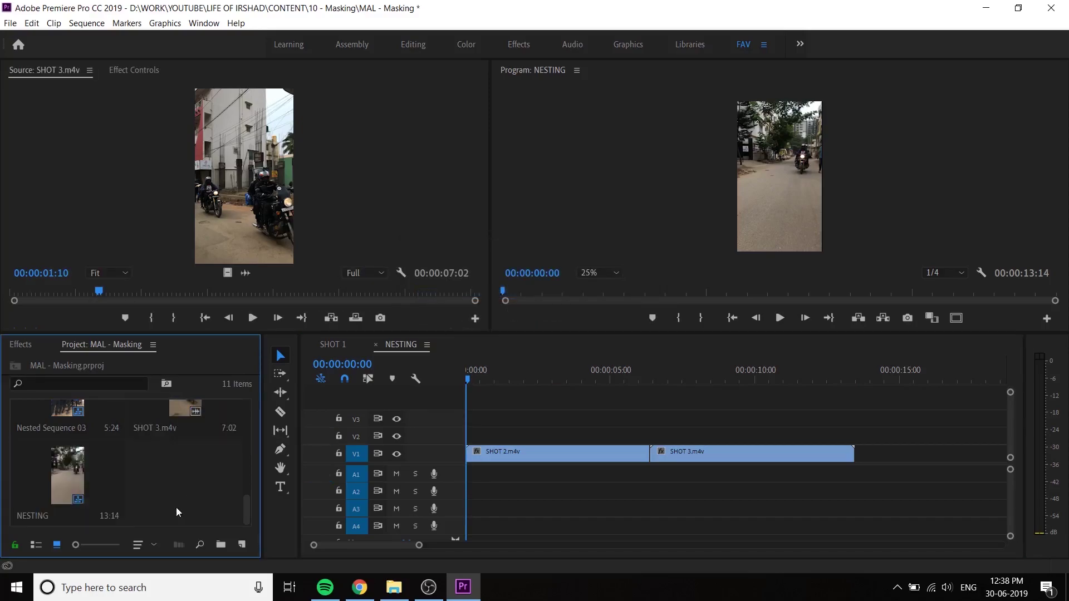
{"action": "left_click", "coordinate": [71, 483]}
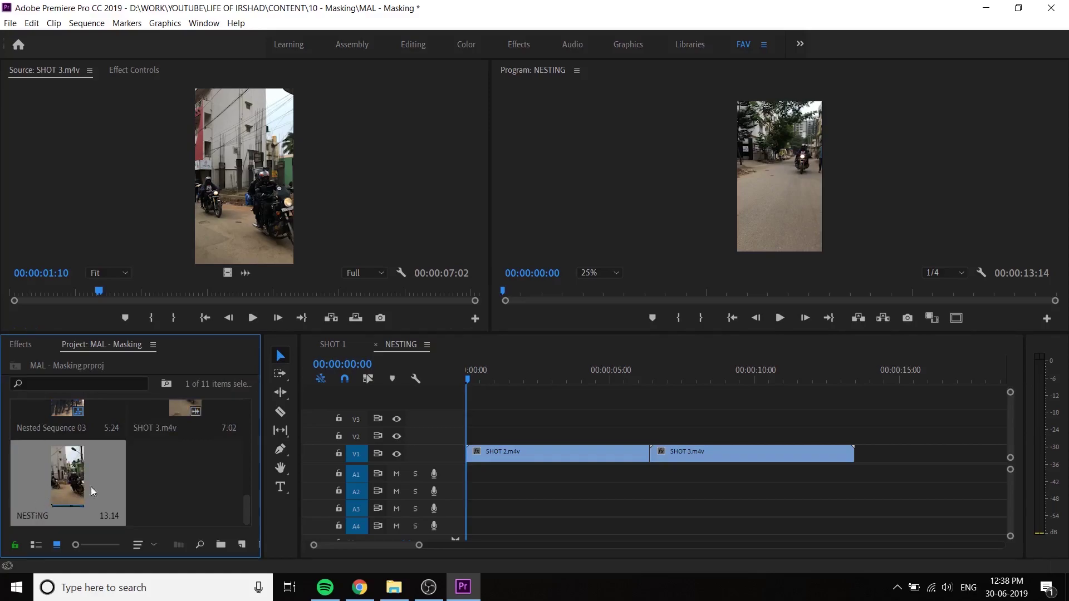
{"action": "left_click", "coordinate": [533, 414]}
{"action": "left_click_drag", "start_coordinate": [485, 382], "coordinate": [615, 384]}
{"action": "left_click_drag", "start_coordinate": [680, 466], "coordinate": [729, 433]}
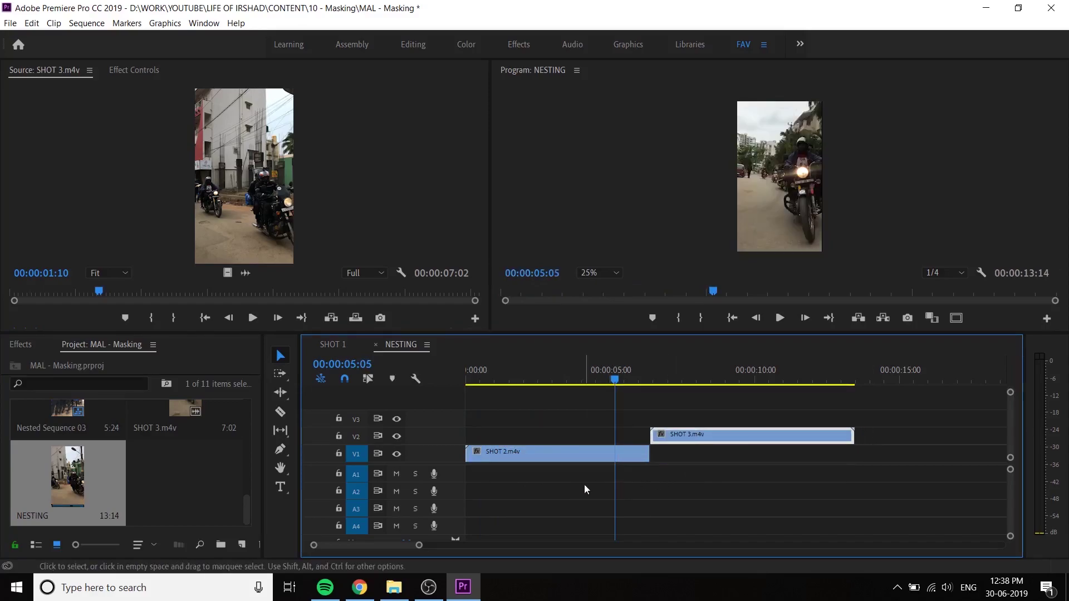
Add SHOT 1.mp4 on V1 after SHOT 3, delete its audio, and save
{"action": "key", "text": "minus"}
{"action": "scroll", "coordinate": [156, 490], "scroll_direction": "up", "scroll_amount": 3}
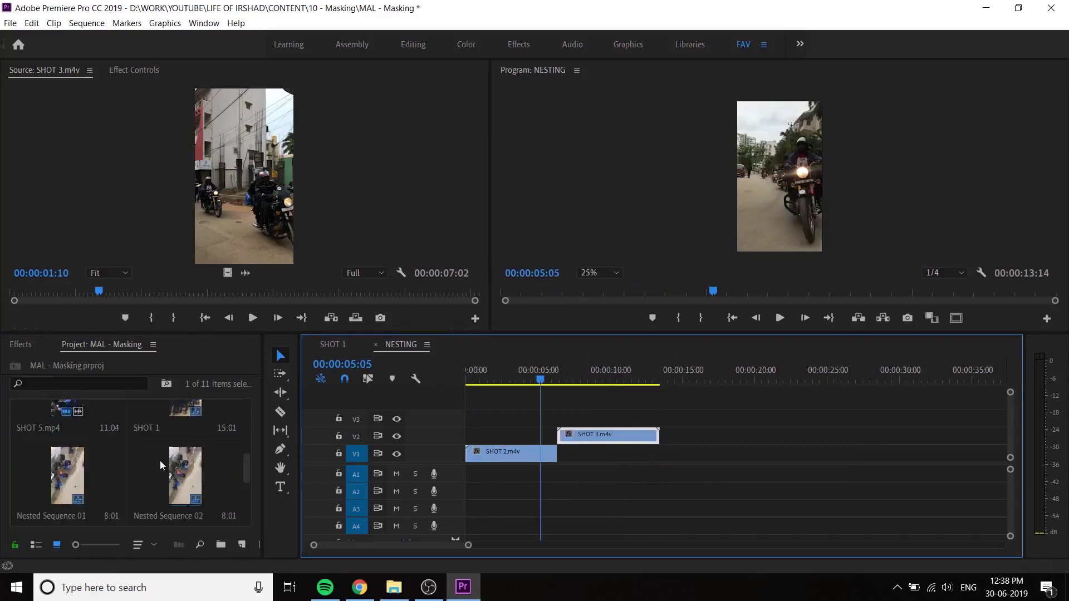
{"action": "left_click", "coordinate": [63, 480]}
{"action": "scroll", "coordinate": [166, 481], "scroll_direction": "up", "scroll_amount": 4}
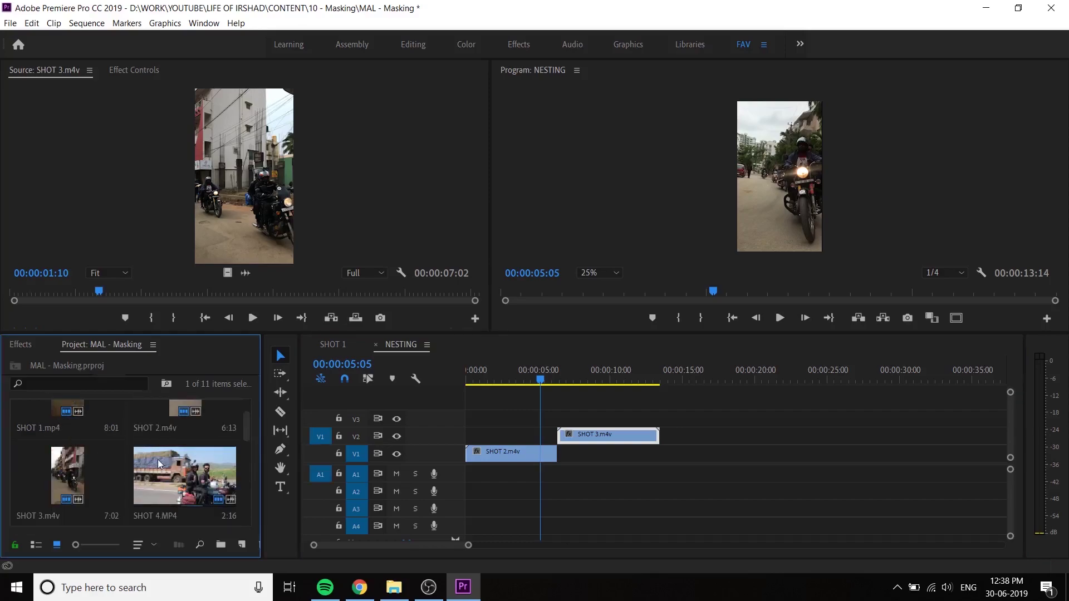
{"action": "left_click", "coordinate": [188, 412]}
{"action": "scroll", "coordinate": [202, 446], "scroll_direction": "up", "scroll_amount": 1}
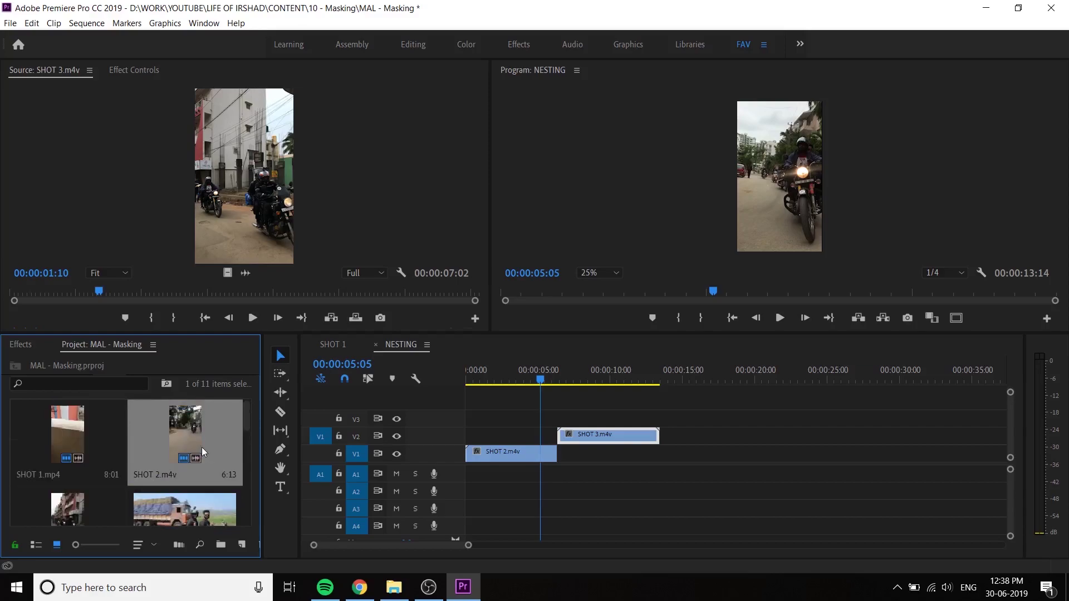
{"action": "left_click_drag", "start_coordinate": [70, 440], "coordinate": [692, 473]}
{"action": "key", "text": "Delete"}
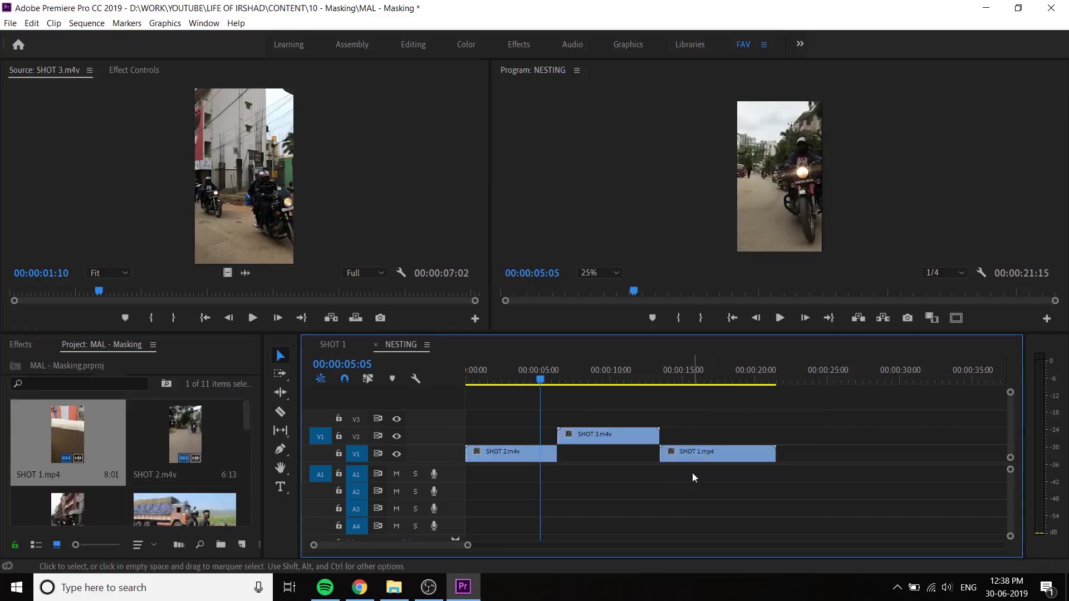
{"action": "key", "text": "ctrl+s"}
Apply Camera Blur from Video Effects > Blur & Sharpen to the SHOT 3 clip
{"action": "left_click", "coordinate": [501, 452]}
{"action": "left_click", "coordinate": [473, 381]}
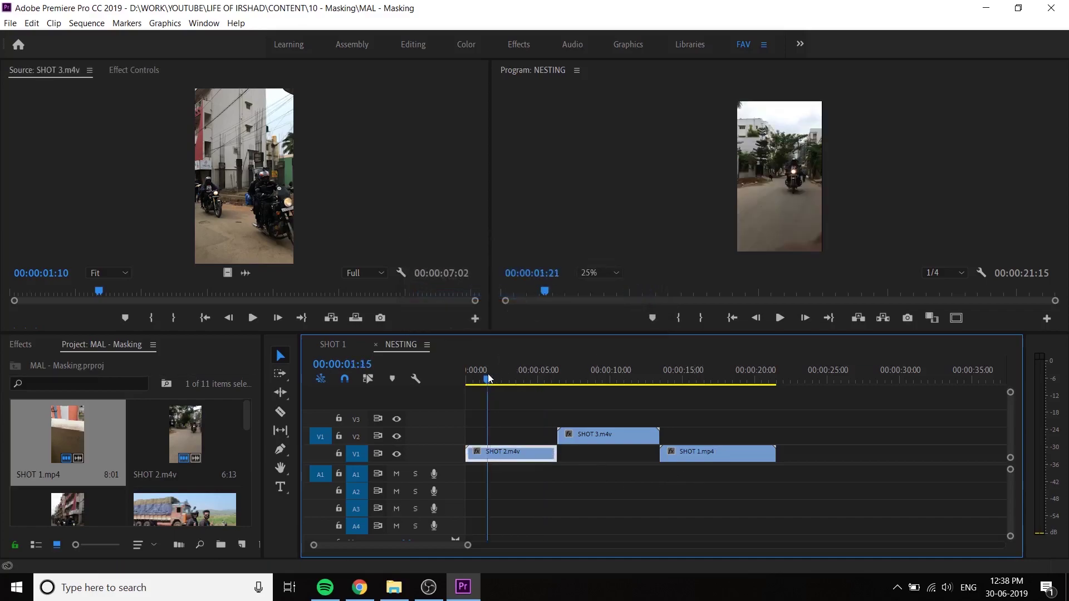
{"action": "left_click_drag", "start_coordinate": [473, 380], "coordinate": [704, 428]}
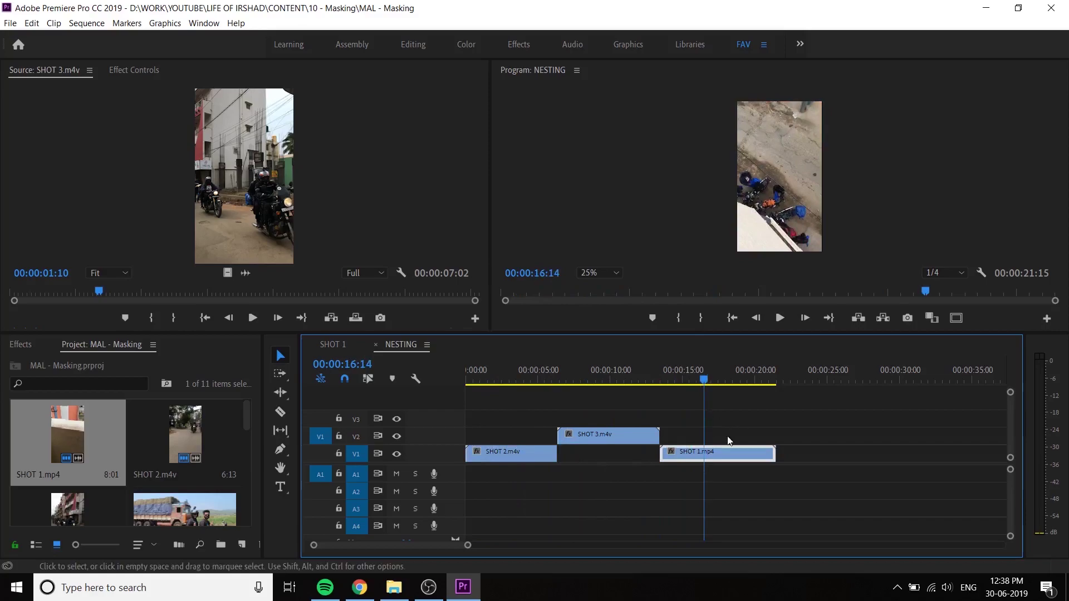
{"action": "left_click_drag", "start_coordinate": [549, 380], "coordinate": [623, 396]}
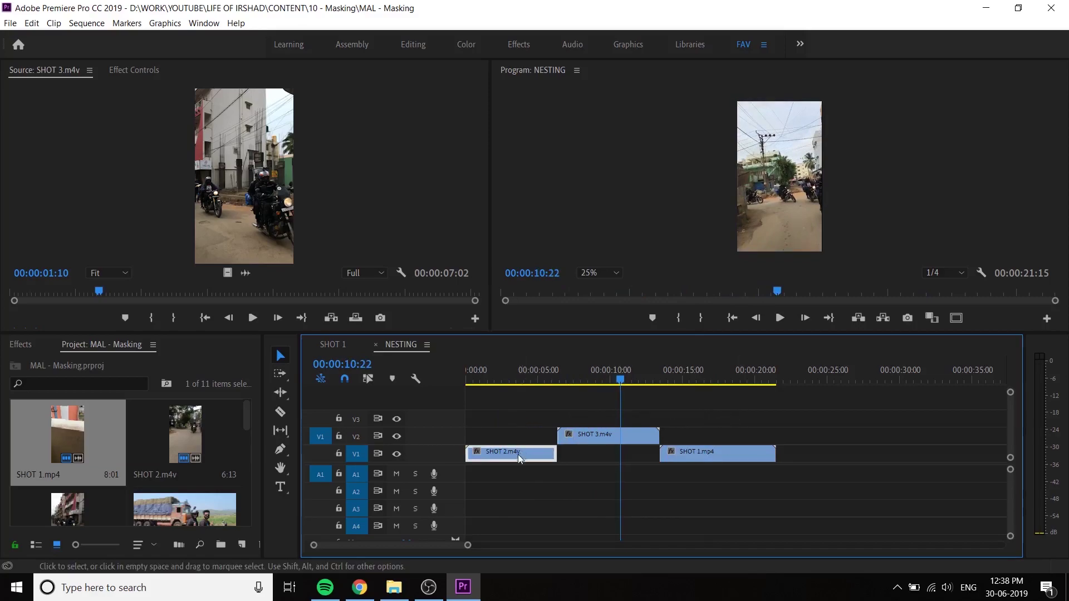
{"action": "left_click", "coordinate": [27, 349]}
{"action": "double_click", "coordinate": [67, 439]}
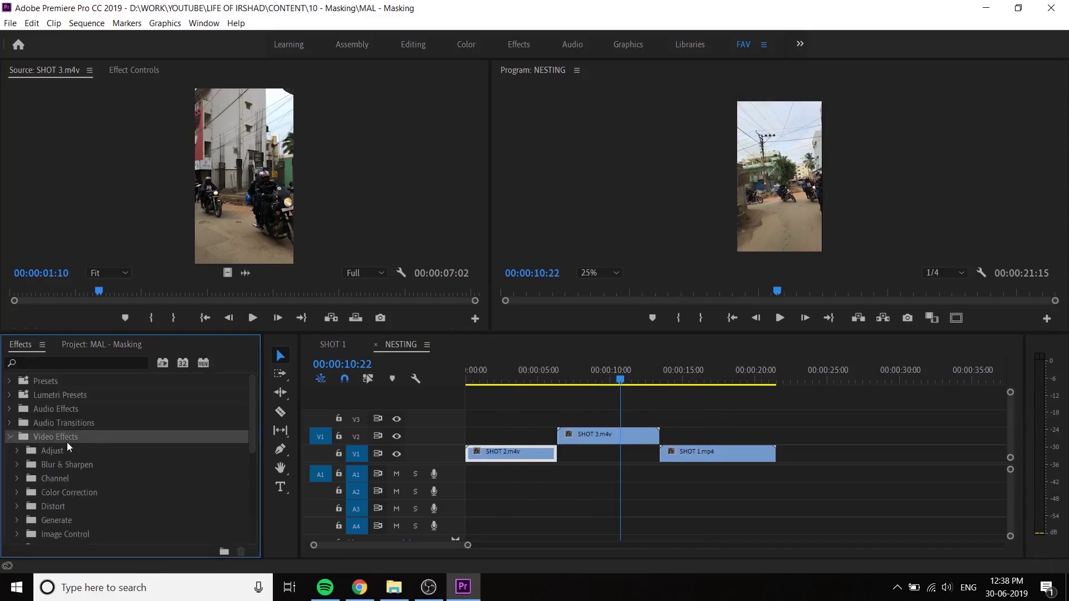
{"action": "left_click", "coordinate": [88, 466]}
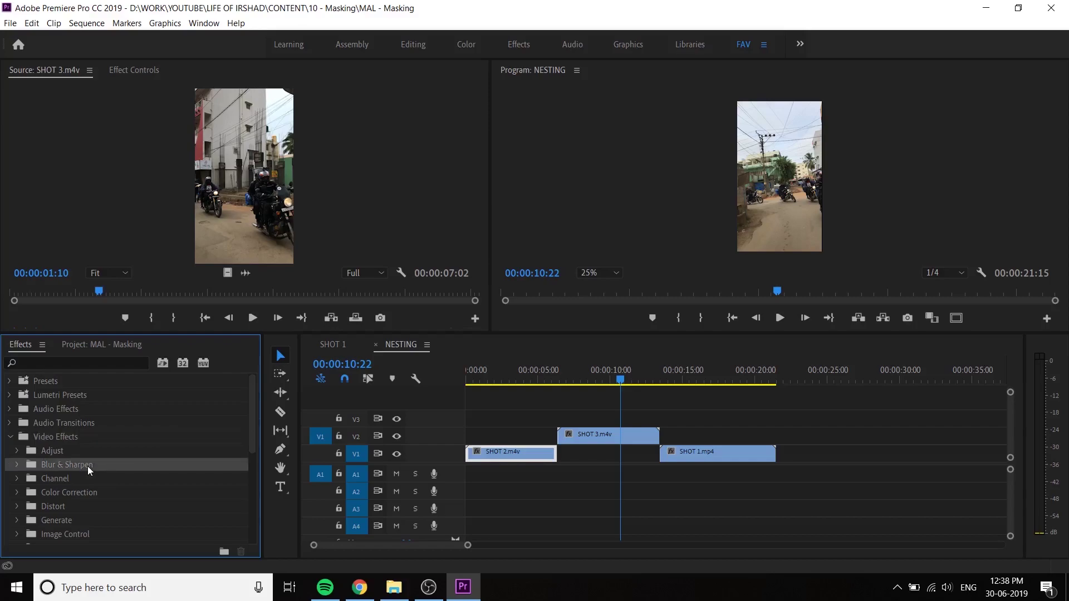
{"action": "double_click", "coordinate": [62, 467]}
{"action": "left_click_drag", "start_coordinate": [67, 476], "coordinate": [603, 431]}
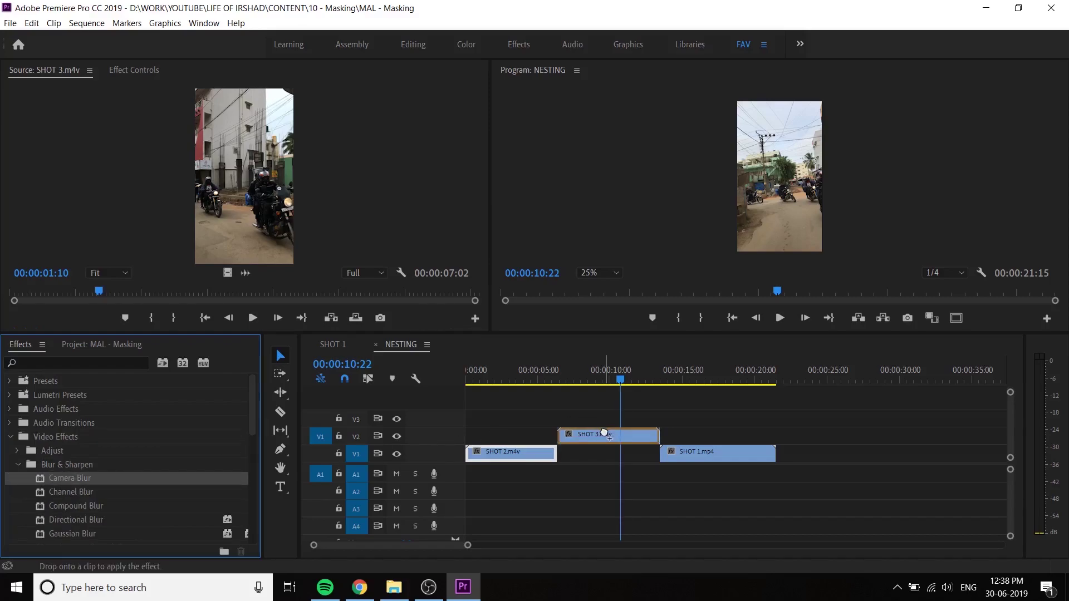
Apply Camera Blur to the SHOT 1 clip as well, then undo it
{"action": "left_click_drag", "start_coordinate": [624, 383], "coordinate": [687, 390]}
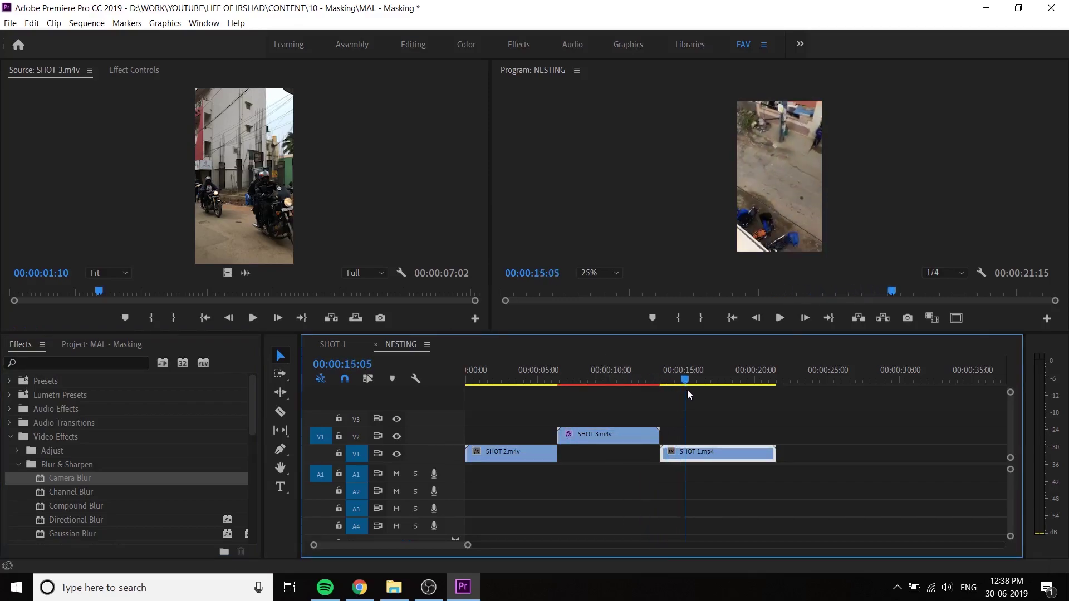
{"action": "left_click_drag", "start_coordinate": [66, 472], "coordinate": [673, 453]}
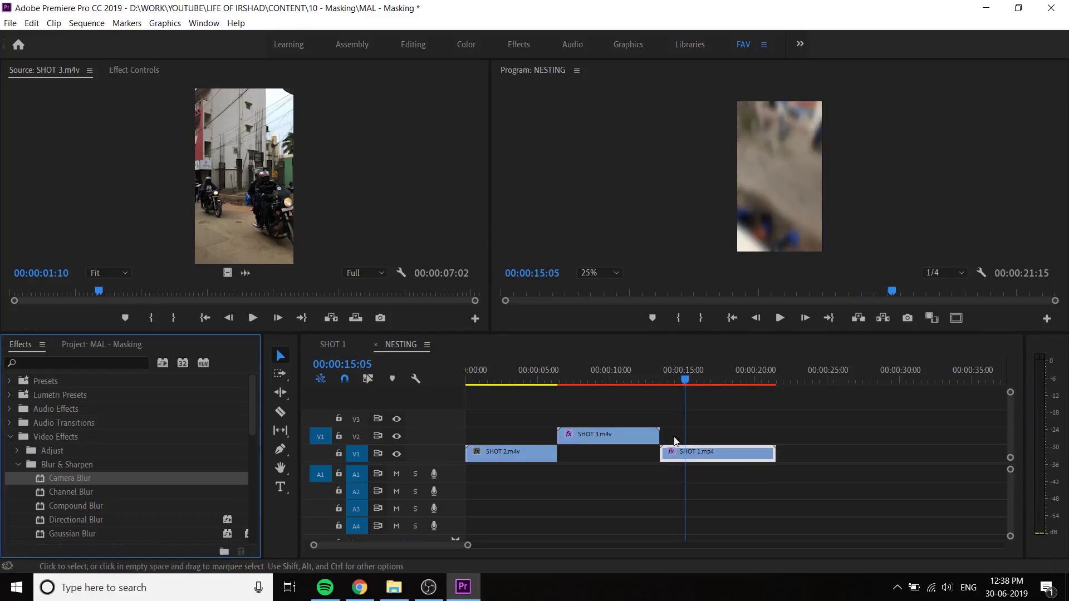
{"action": "left_click_drag", "start_coordinate": [675, 380], "coordinate": [513, 395]}
{"action": "key", "text": "ctrl+z"}
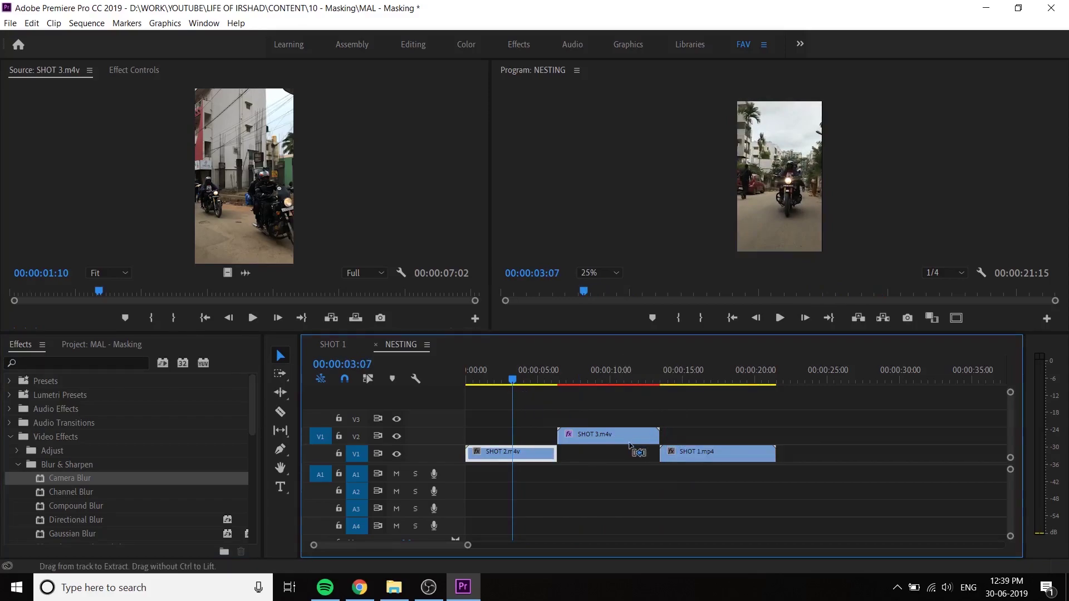
Select all three NESTING clips and nest them into a sequence named NEW NEST
{"action": "left_click", "coordinate": [563, 370]}
{"action": "left_click_drag", "start_coordinate": [562, 369], "coordinate": [605, 393]}
{"action": "left_click", "coordinate": [672, 412]}
{"action": "left_click_drag", "start_coordinate": [772, 390], "coordinate": [466, 489]}
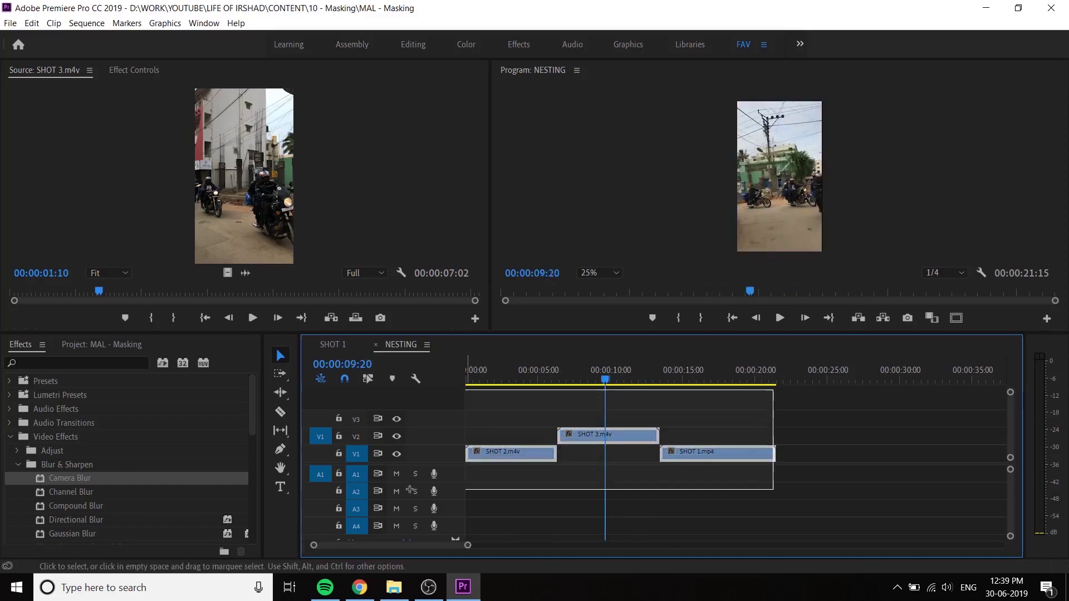
{"action": "right_click", "coordinate": [604, 441]}
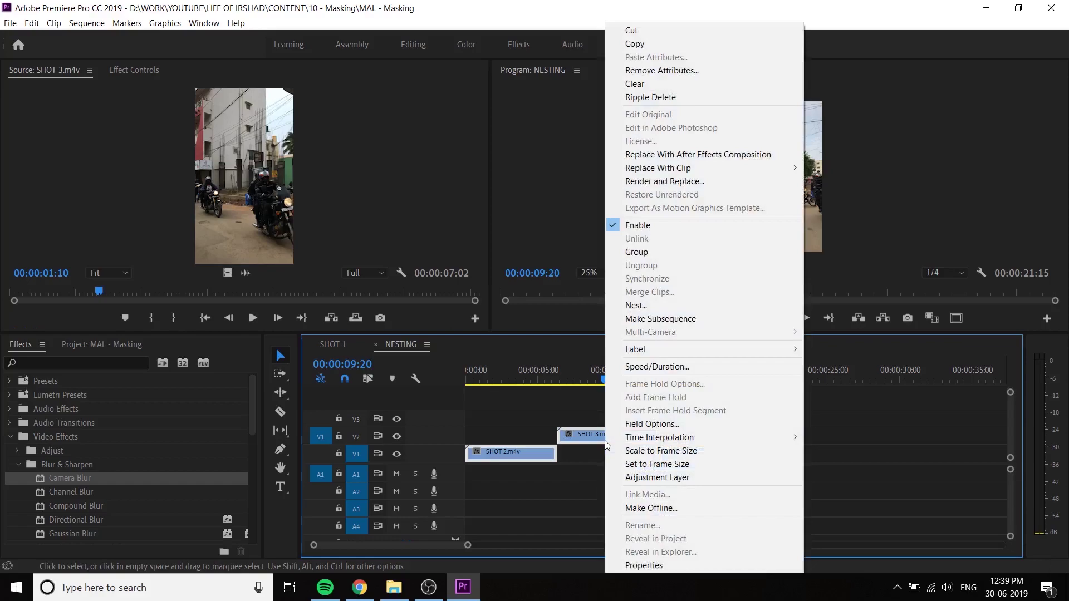
{"action": "left_click", "coordinate": [643, 306]}
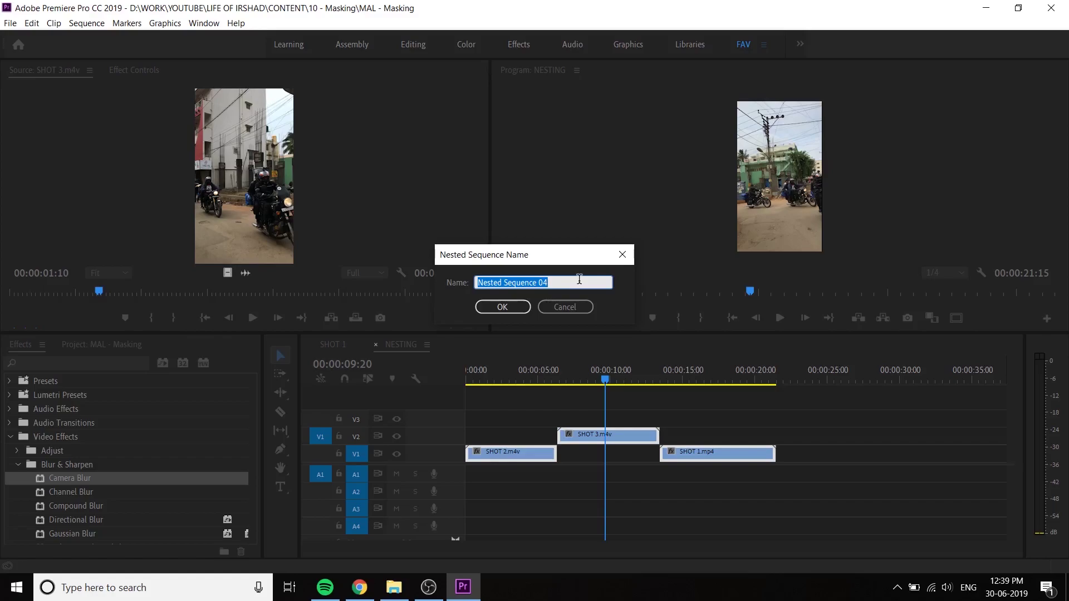
{"action": "type", "text": "NEW "}
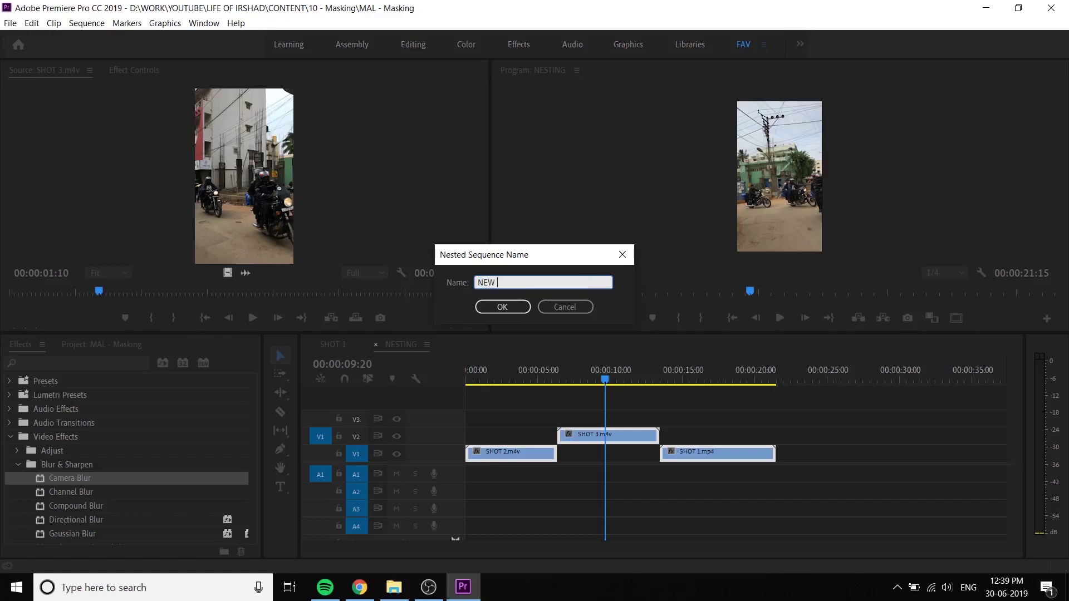
{"action": "type", "text": "NEST"}
{"action": "left_click", "coordinate": [522, 305]}
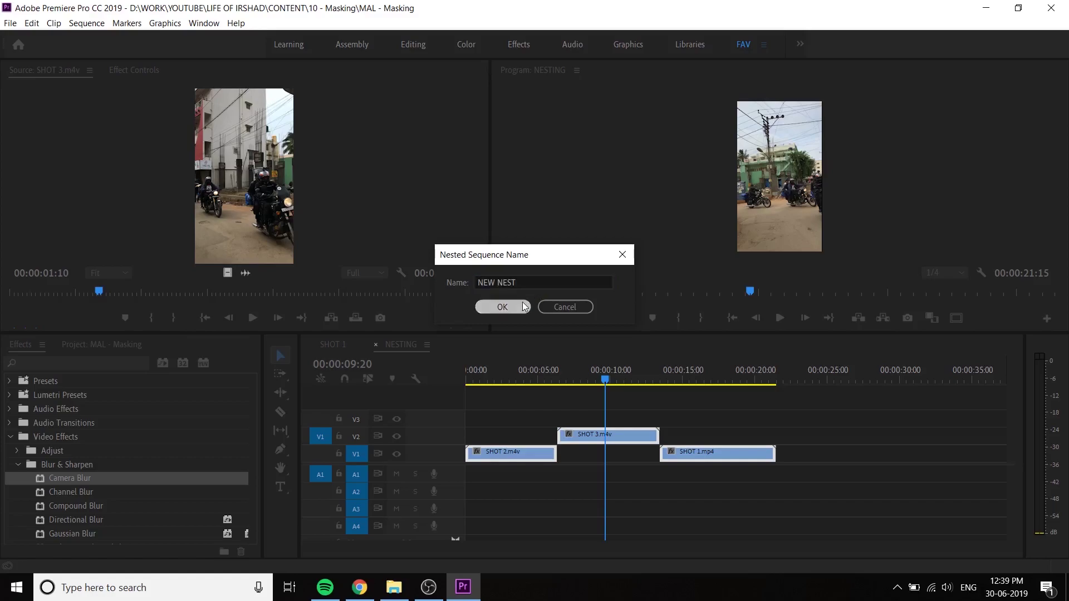
Check that the NEW NEST sequence appears among the project items, then reselect the nested clip
{"action": "left_click", "coordinate": [519, 449]}
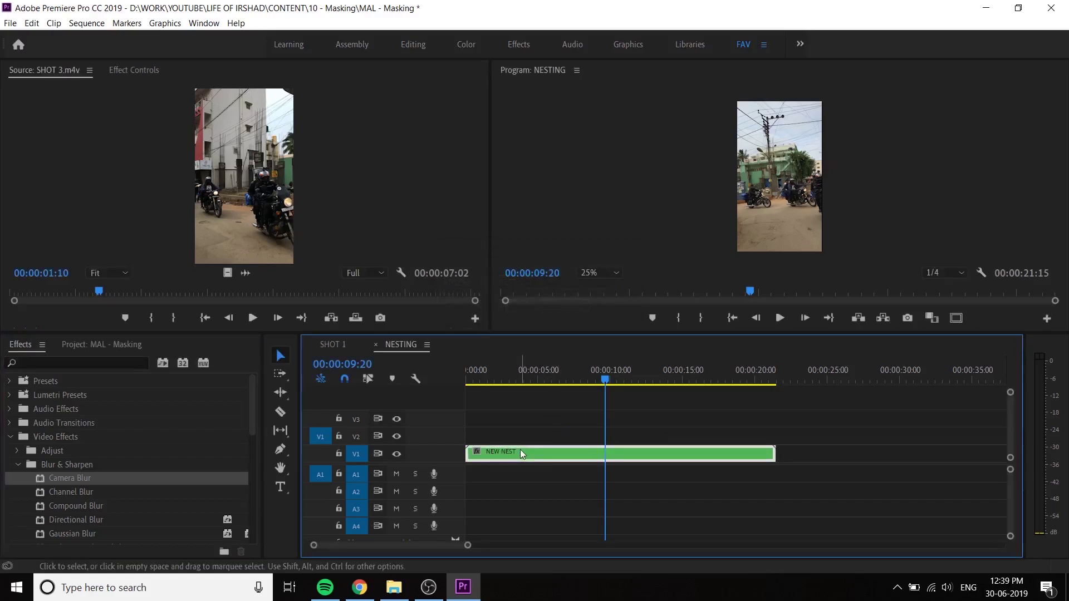
{"action": "left_click", "coordinate": [82, 342]}
{"action": "left_click", "coordinate": [48, 490]}
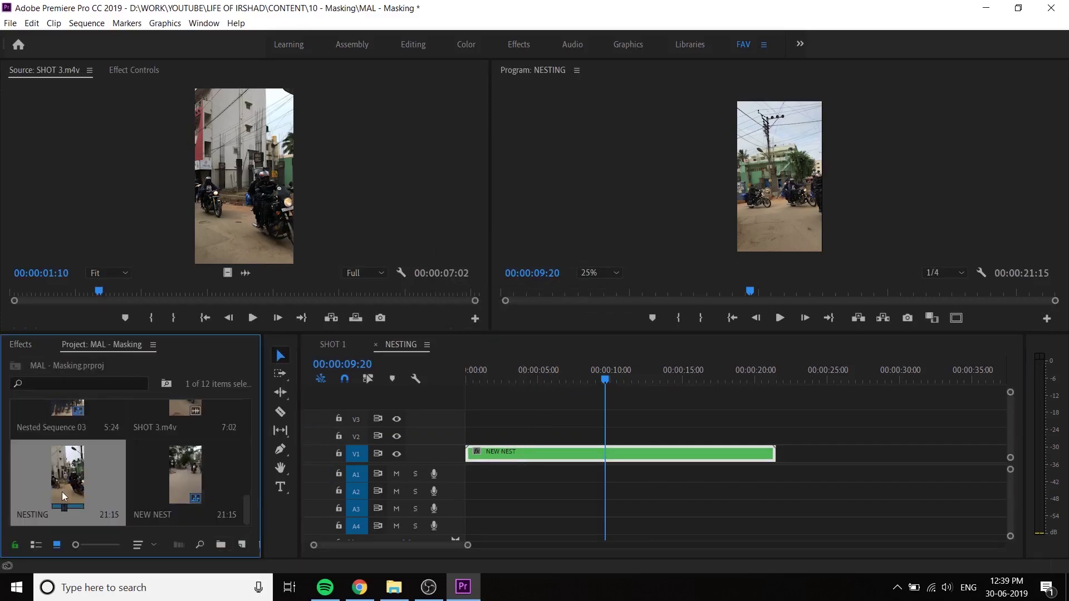
{"action": "left_click", "coordinate": [189, 413]}
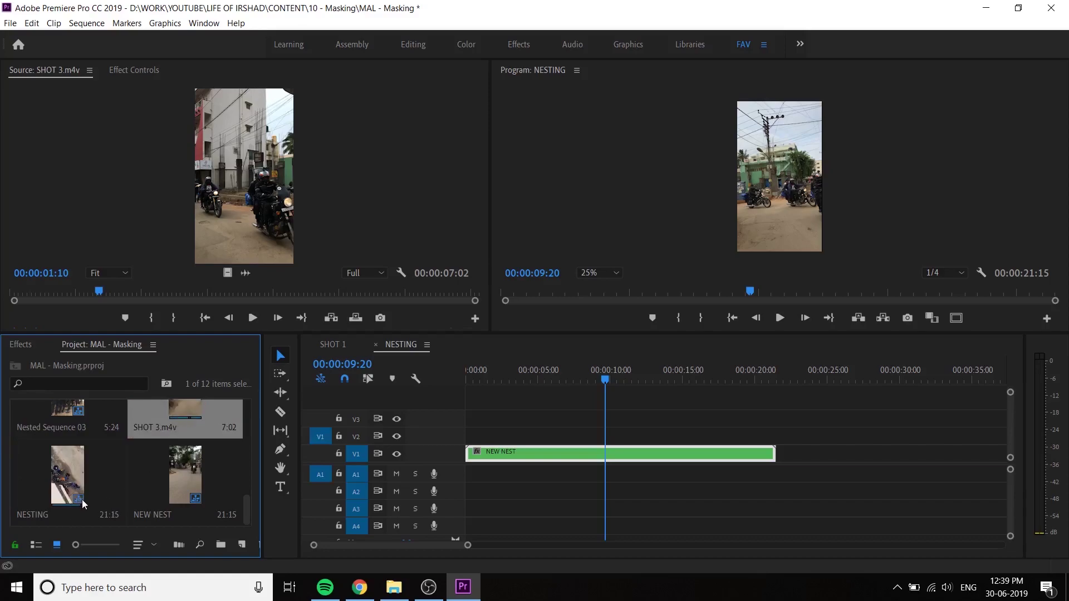
{"action": "left_click", "coordinate": [176, 485]}
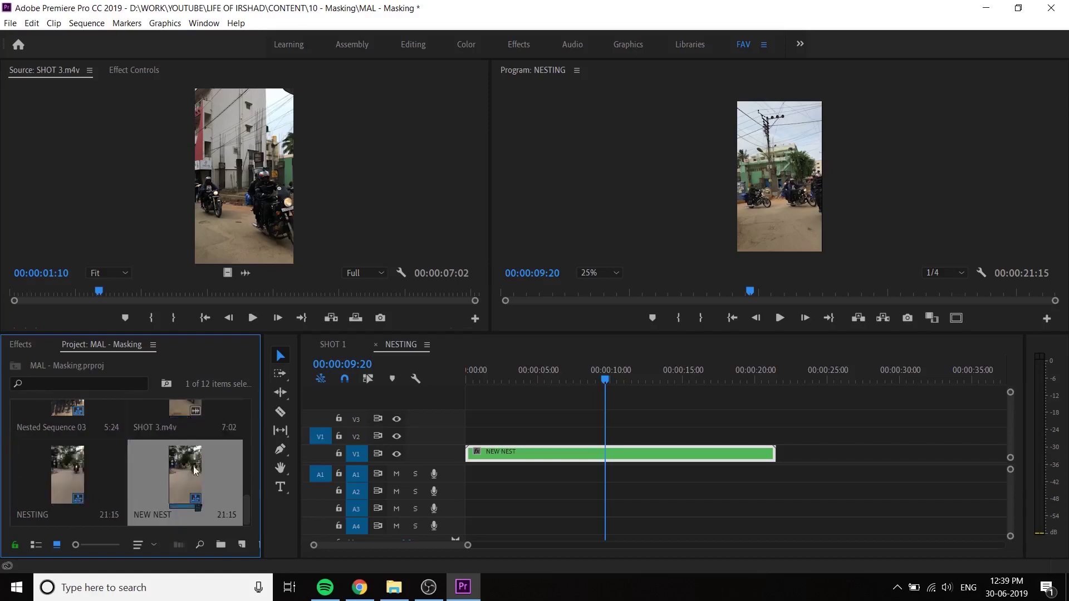
{"action": "left_click", "coordinate": [555, 433]}
{"action": "left_click", "coordinate": [562, 453]}
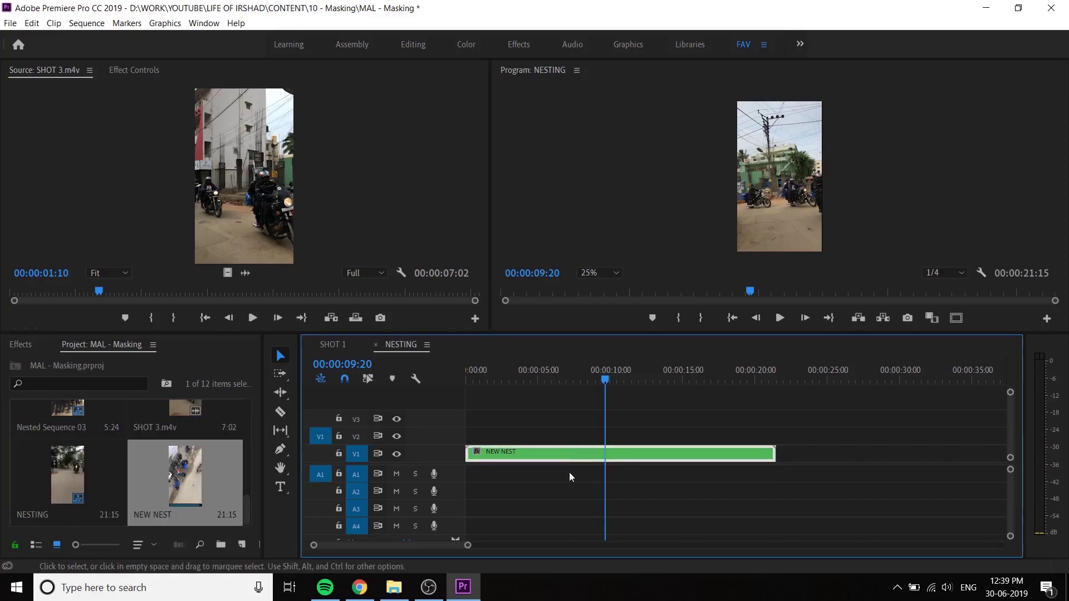
{"action": "left_click", "coordinate": [22, 345]}
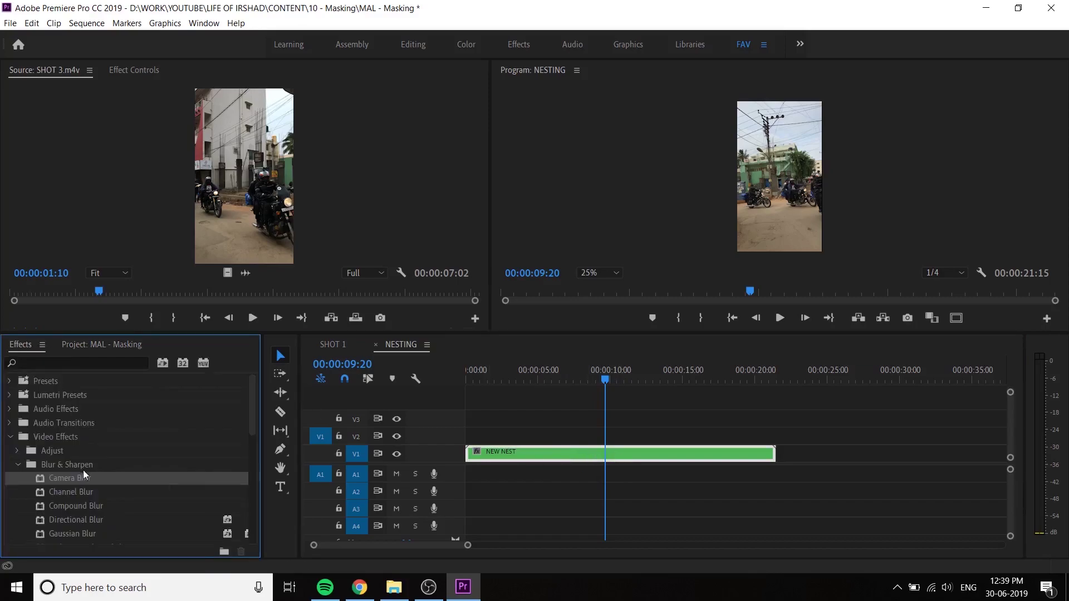
{"action": "left_click_drag", "start_coordinate": [84, 479], "coordinate": [573, 451]}
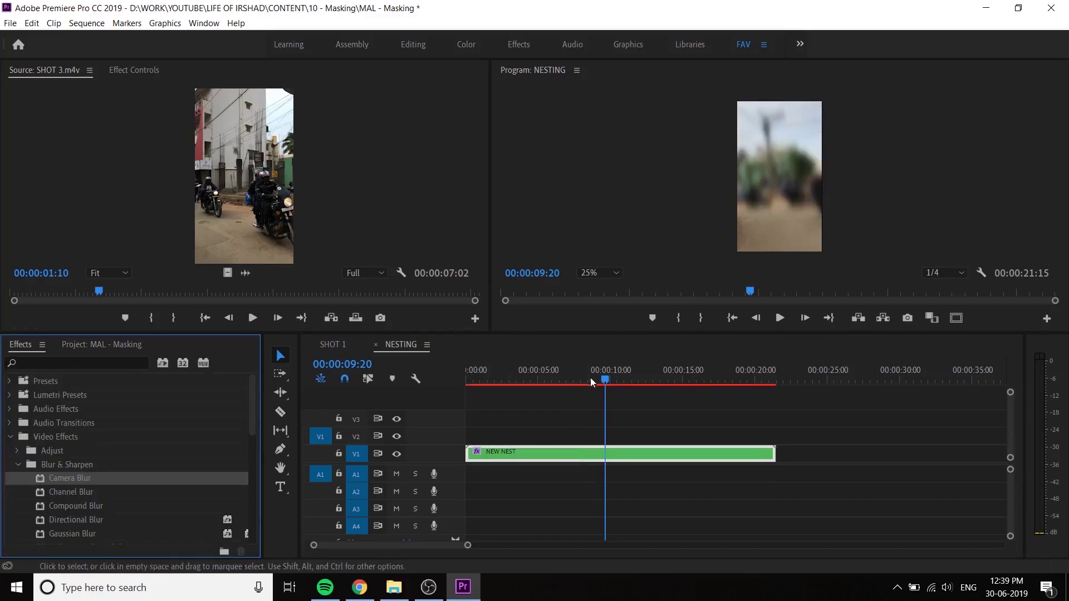
{"action": "left_click_drag", "start_coordinate": [591, 381], "coordinate": [551, 396]}
Open the NEW NEST nested sequence and place the playhead at 10:10
{"action": "double_click", "coordinate": [588, 456]}
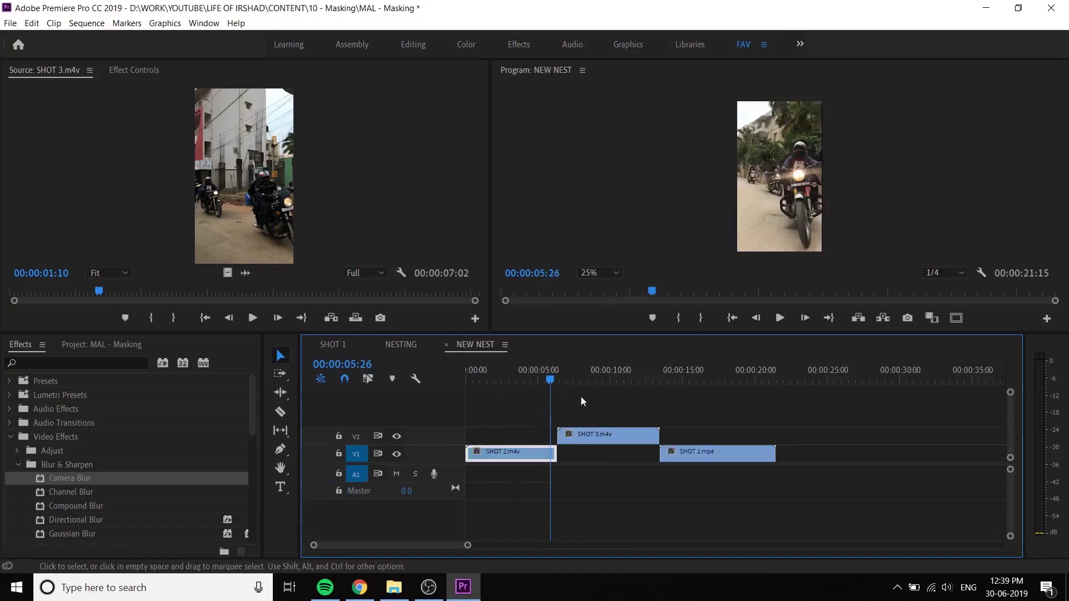
{"action": "left_click", "coordinate": [101, 344]}
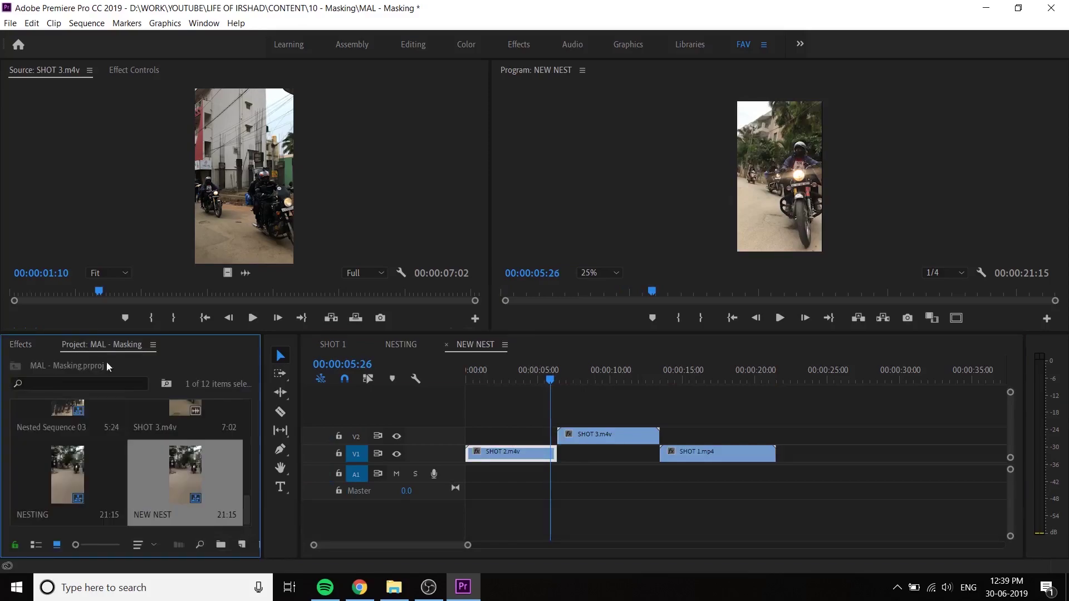
{"action": "key", "text": "shift+3"}
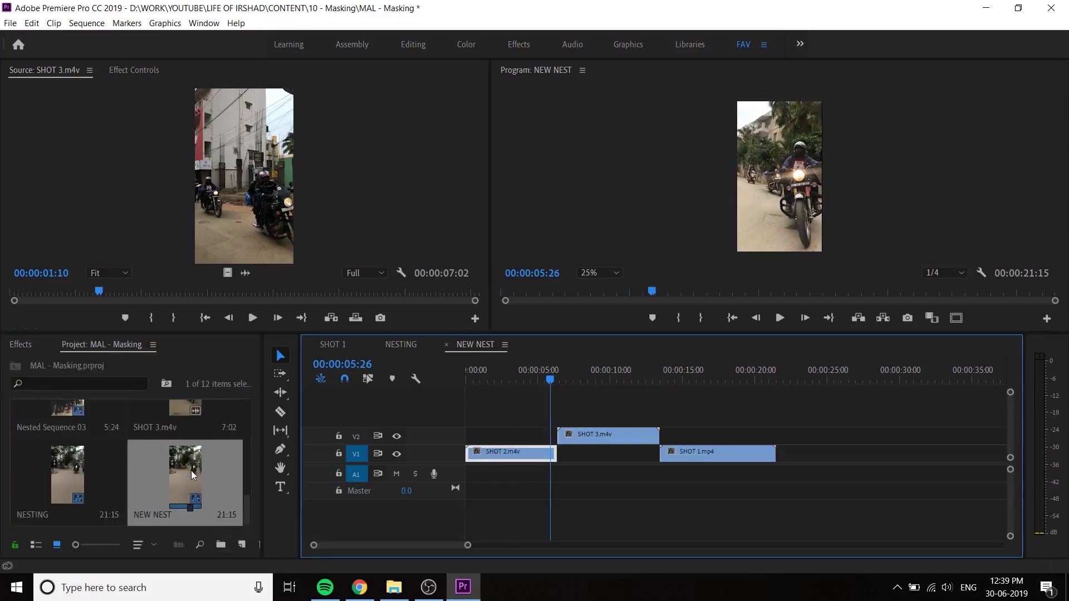
{"action": "left_click", "coordinate": [409, 343]}
{"action": "left_click", "coordinate": [482, 343]}
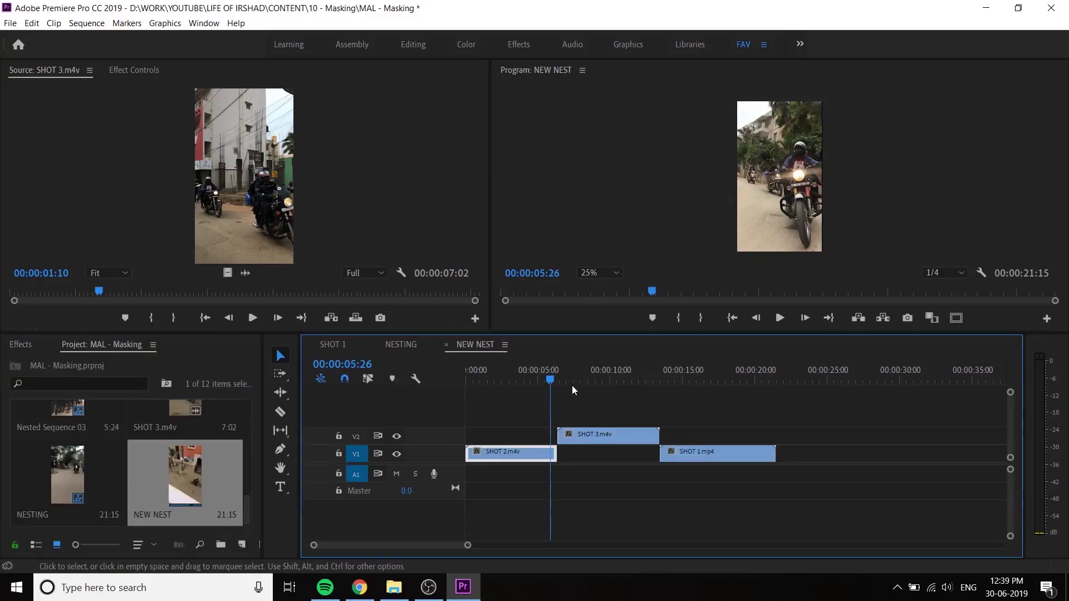
{"action": "left_click", "coordinate": [554, 379]}
{"action": "left_click_drag", "start_coordinate": [557, 376], "coordinate": [615, 376]}
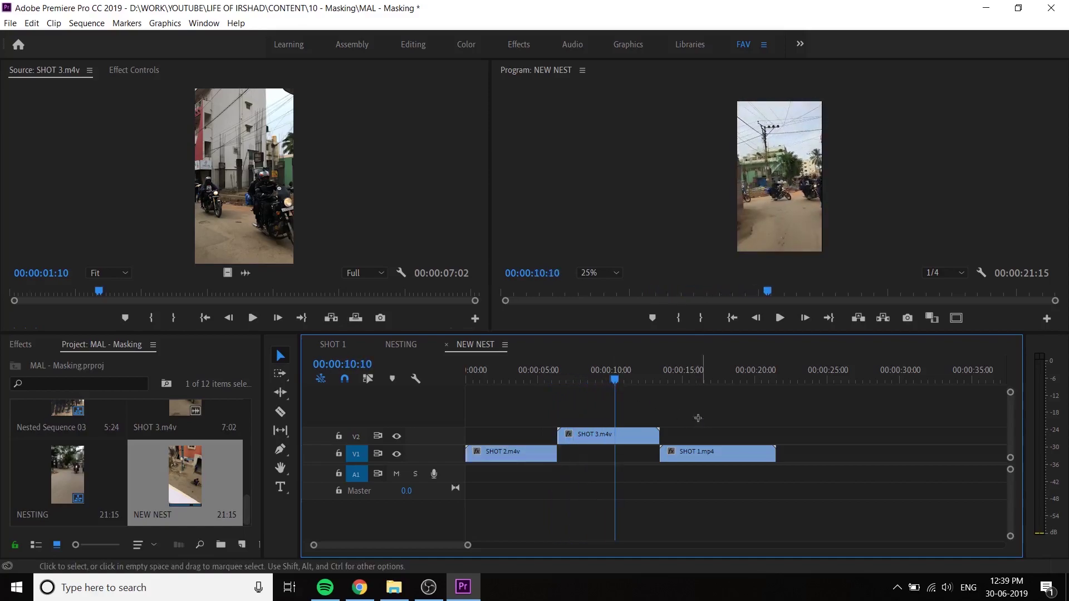
Trim and slide SHOT 2, SHOT 3 and SHOT 1 so the nest ends at 10:10
{"action": "left_click_drag", "start_coordinate": [701, 416], "coordinate": [615, 437]}
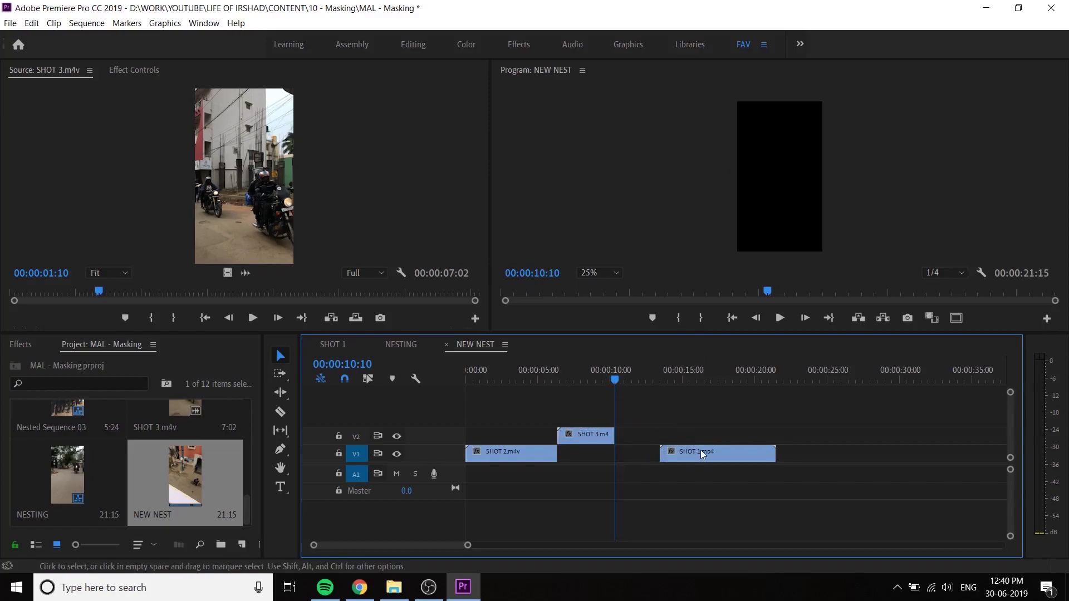
{"action": "left_click_drag", "start_coordinate": [700, 450], "coordinate": [654, 461]}
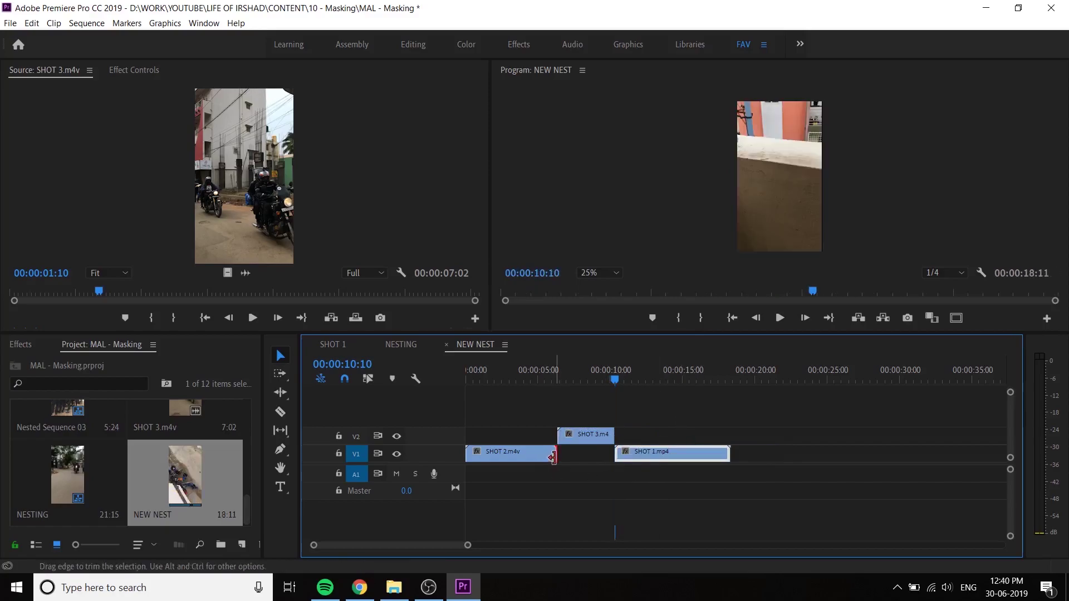
{"action": "left_click_drag", "start_coordinate": [556, 453], "coordinate": [493, 459]}
{"action": "left_click_drag", "start_coordinate": [592, 436], "coordinate": [529, 435]}
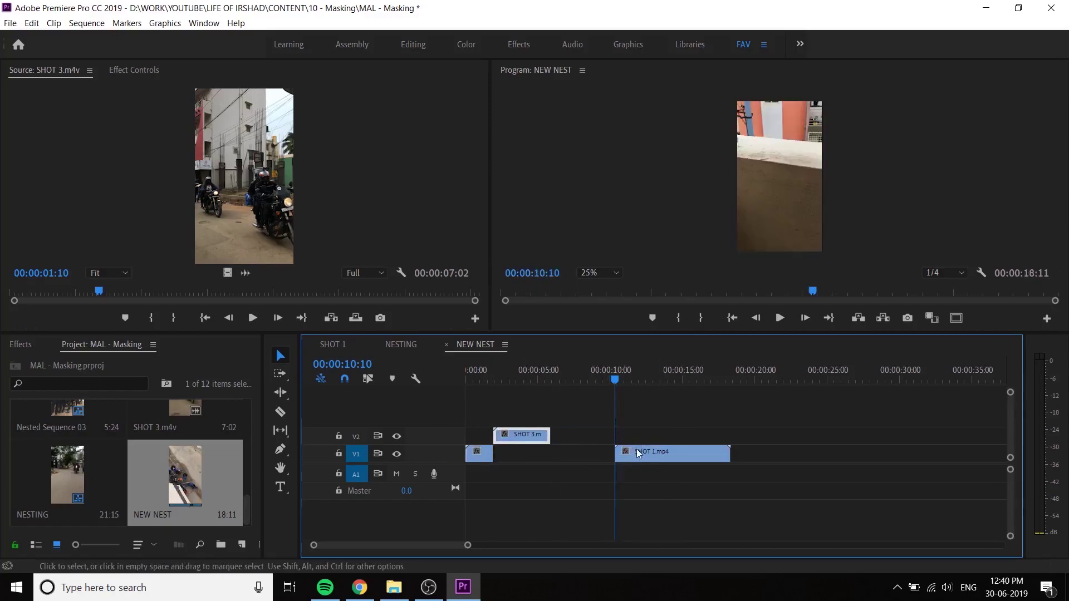
{"action": "left_click_drag", "start_coordinate": [634, 453], "coordinate": [572, 459]}
{"action": "left_click_drag", "start_coordinate": [664, 454], "coordinate": [614, 461]}
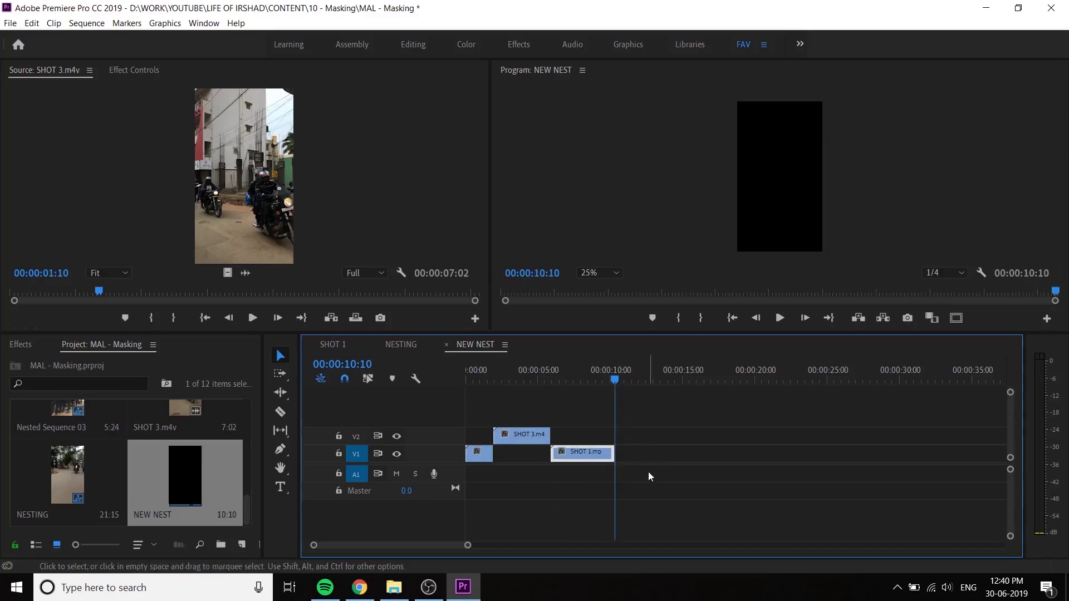
{"action": "left_click", "coordinate": [642, 439]}
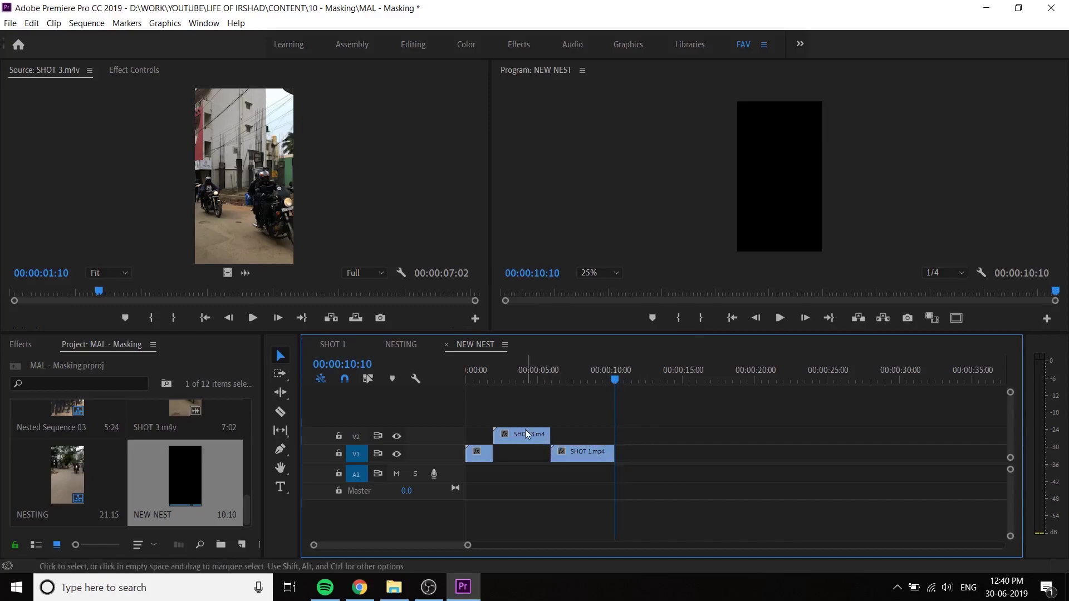
In the NESTING tab, drag the NEW NEST clip's end edge until it stops at 10:10
{"action": "left_click", "coordinate": [402, 344]}
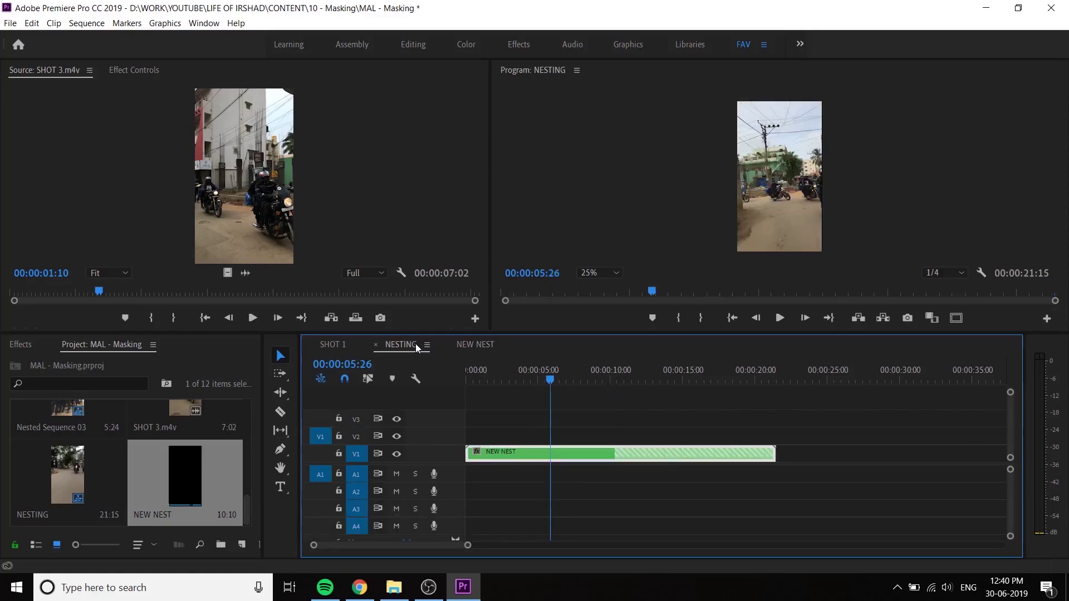
{"action": "left_click", "coordinate": [646, 455]}
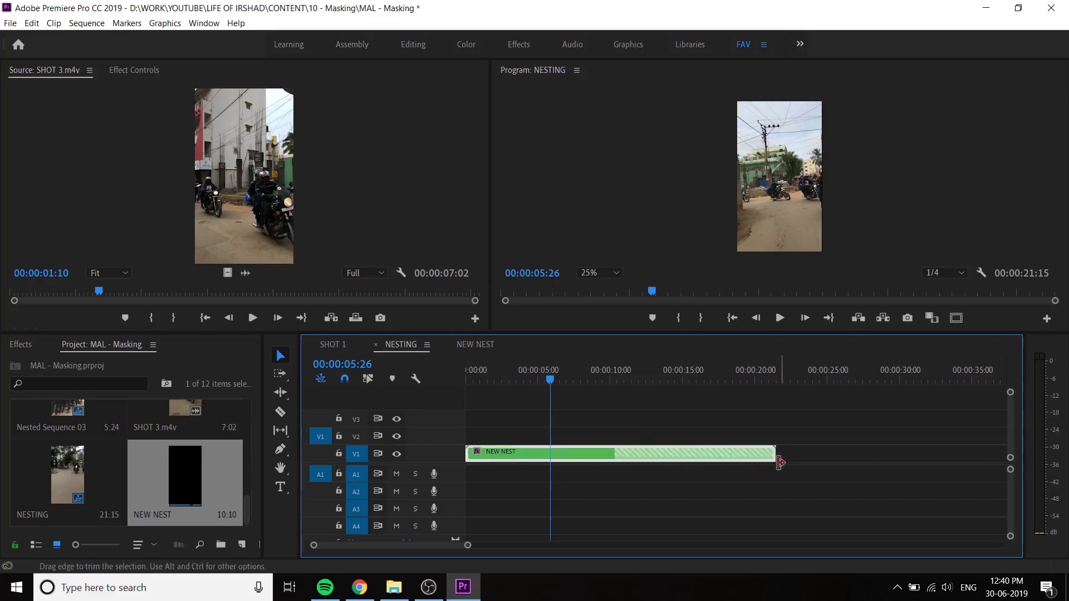
{"action": "left_click", "coordinate": [661, 462]}
{"action": "left_click_drag", "start_coordinate": [607, 380], "coordinate": [656, 380]}
{"action": "left_click_drag", "start_coordinate": [773, 454], "coordinate": [694, 457]}
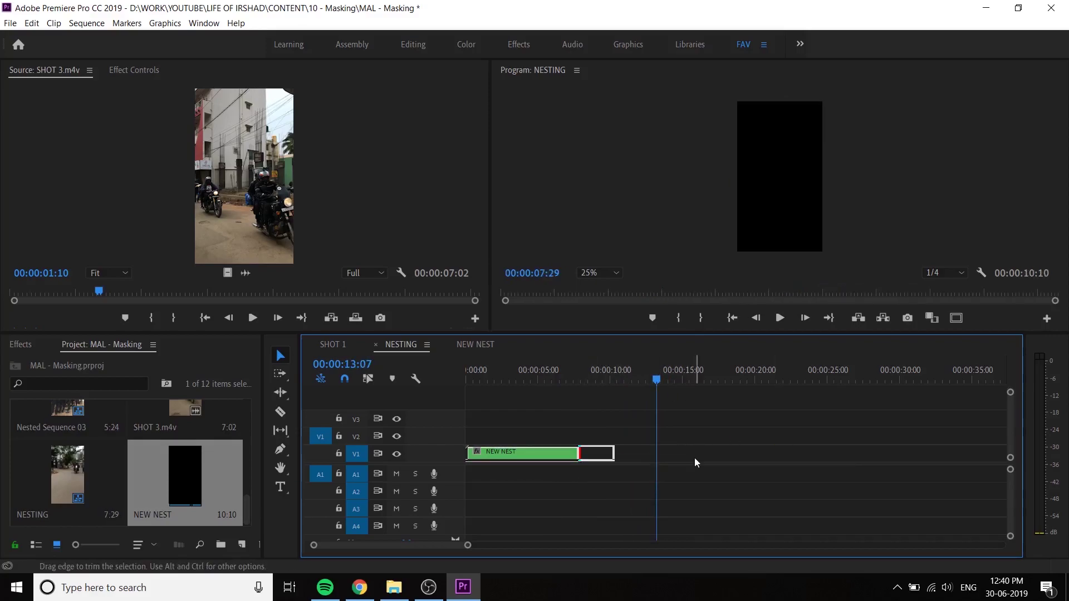
{"action": "left_click_drag", "start_coordinate": [642, 383], "coordinate": [536, 466]}
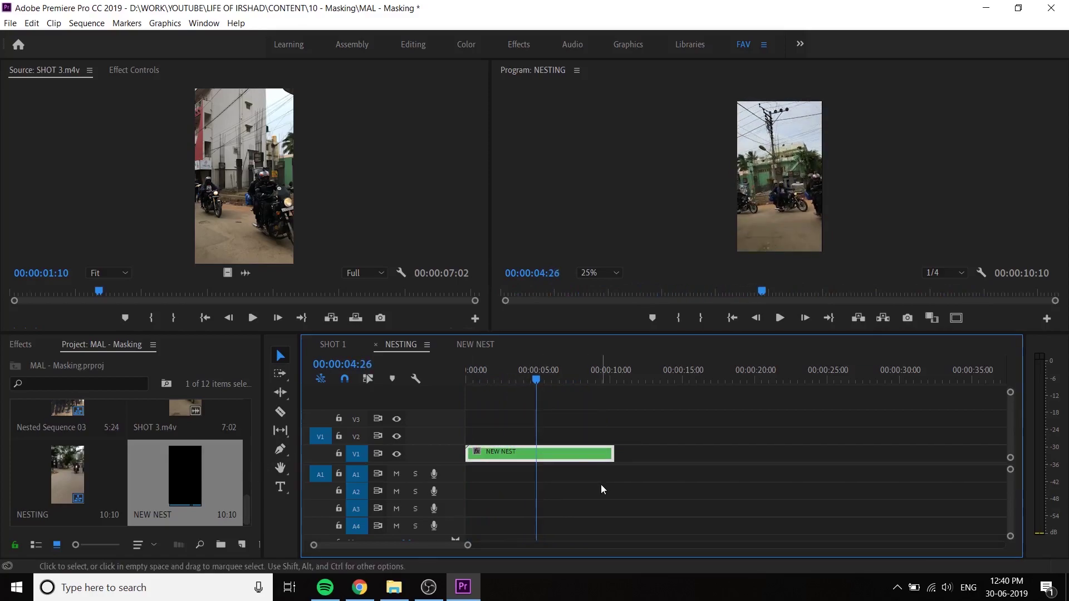
Open pexels.com in Chrome and view the Dalmatian photo
{"action": "left_click", "coordinate": [358, 589]}
{"action": "left_click", "coordinate": [217, 41]}
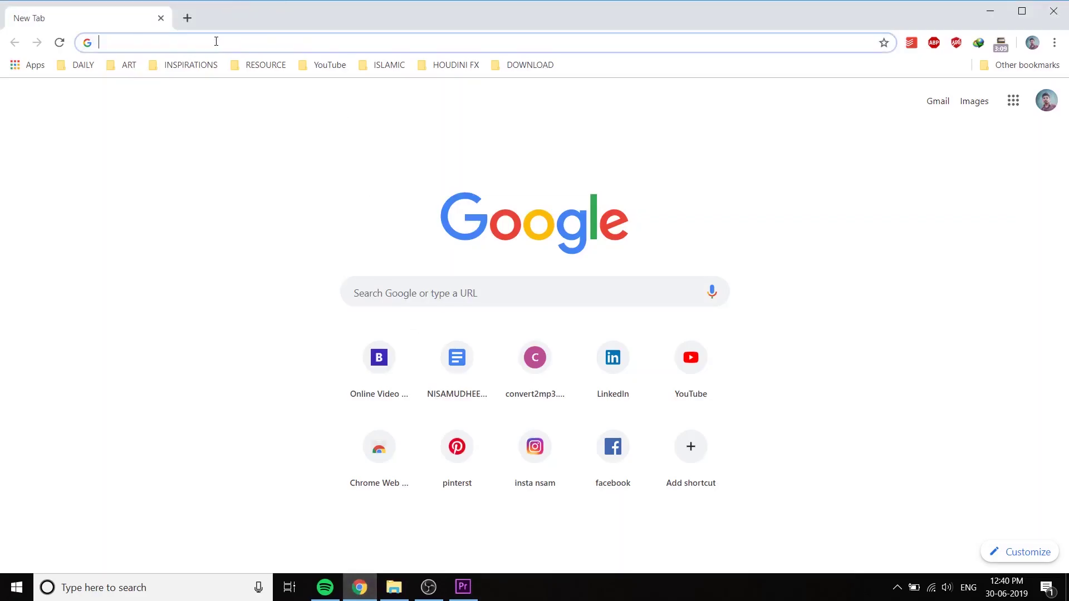
{"action": "type", "text": "pex"}
{"action": "key", "text": "Return"}
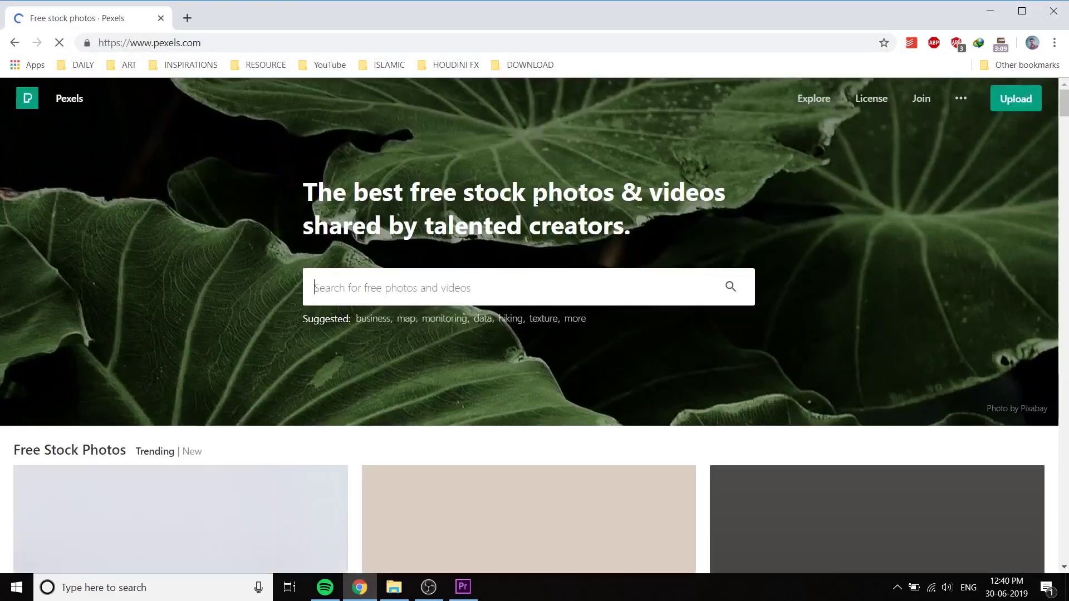
{"action": "scroll", "coordinate": [501, 363], "scroll_direction": "down", "scroll_amount": 10}
{"action": "scroll", "coordinate": [560, 319], "scroll_direction": "up", "scroll_amount": 3}
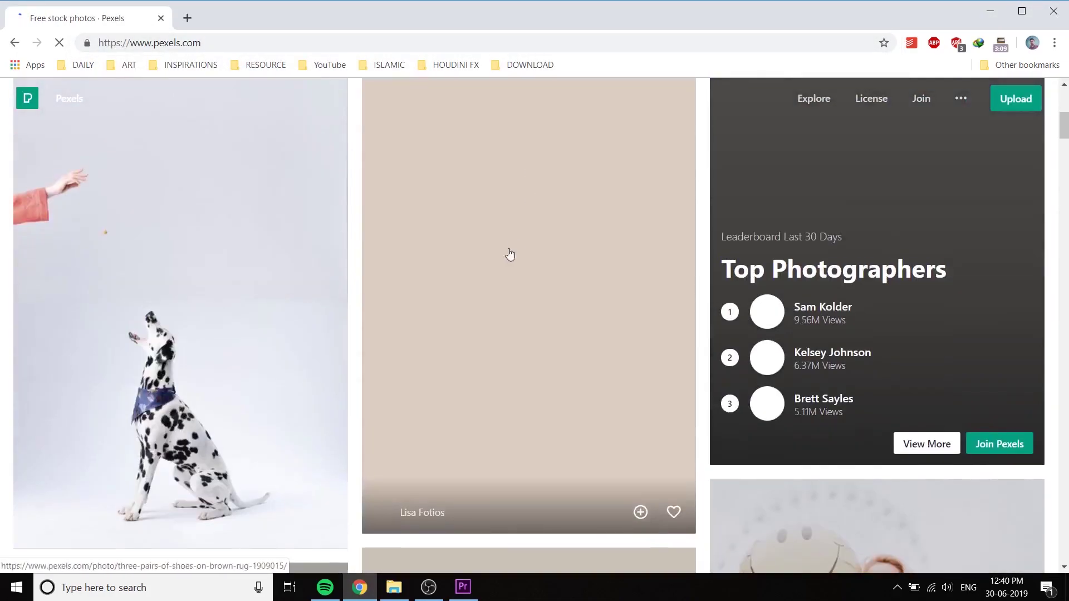
{"action": "left_click", "coordinate": [263, 282]}
{"action": "left_click", "coordinate": [989, 196]}
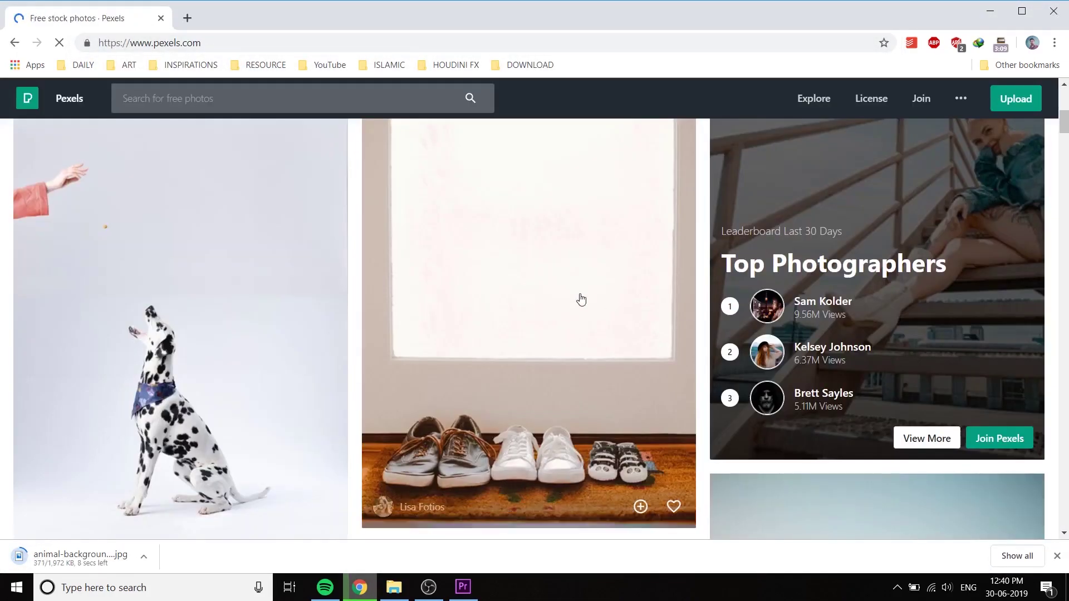
Download the photo of shoes on a rug
{"action": "left_click", "coordinate": [579, 298]}
{"action": "scroll", "coordinate": [652, 292], "scroll_direction": "down", "scroll_amount": 2}
{"action": "scroll", "coordinate": [651, 292], "scroll_direction": "up", "scroll_amount": 3}
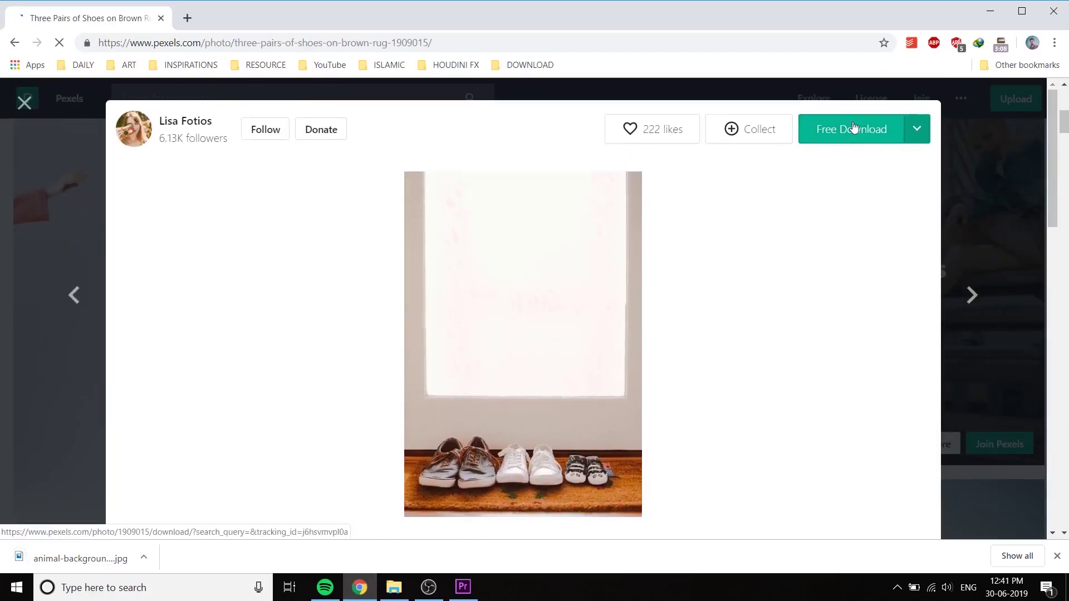
{"action": "left_click", "coordinate": [857, 129]}
{"action": "left_click", "coordinate": [340, 136]}
{"action": "left_click", "coordinate": [984, 225]}
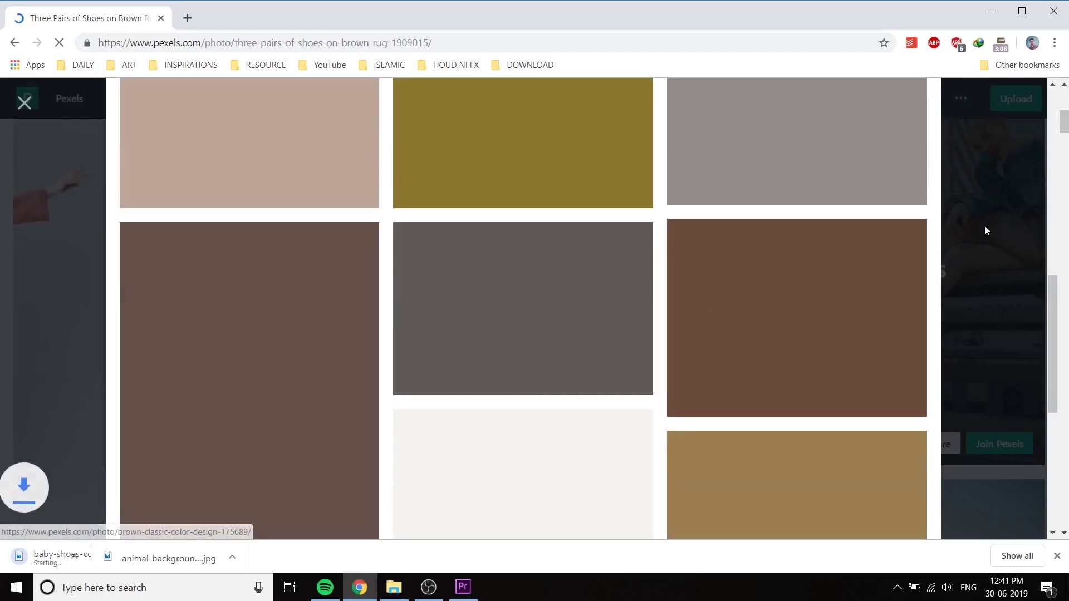
Download the beach photo and open the Downloads folder
{"action": "scroll", "coordinate": [558, 312], "scroll_direction": "down", "scroll_amount": 5}
{"action": "left_click", "coordinate": [548, 303]}
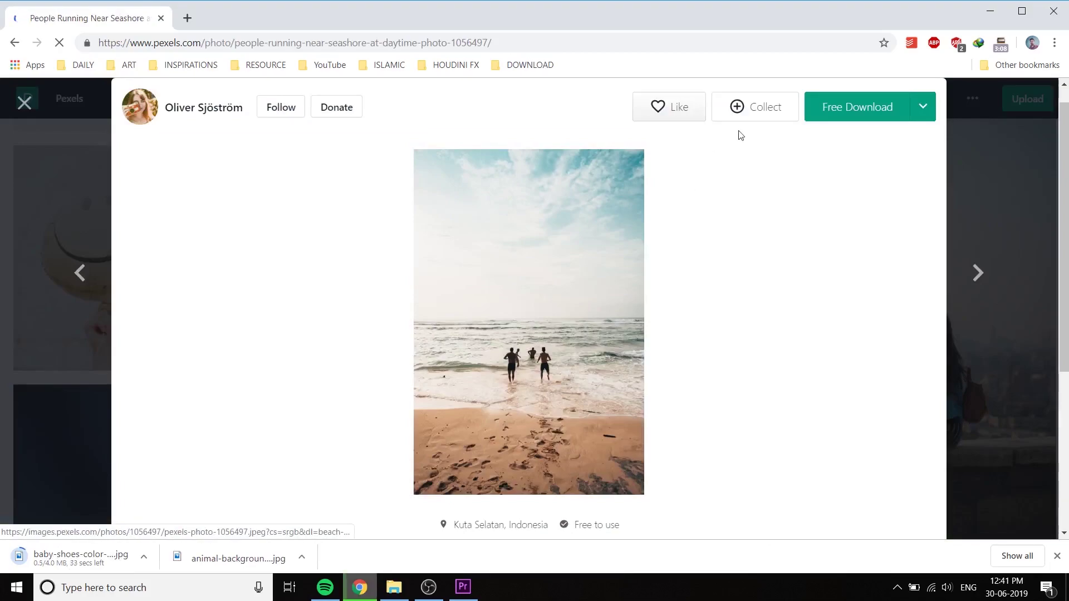
{"action": "left_click", "coordinate": [849, 110]}
{"action": "left_click", "coordinate": [1011, 192]}
{"action": "left_click", "coordinate": [401, 589]}
{"action": "double_click", "coordinate": [712, 159]}
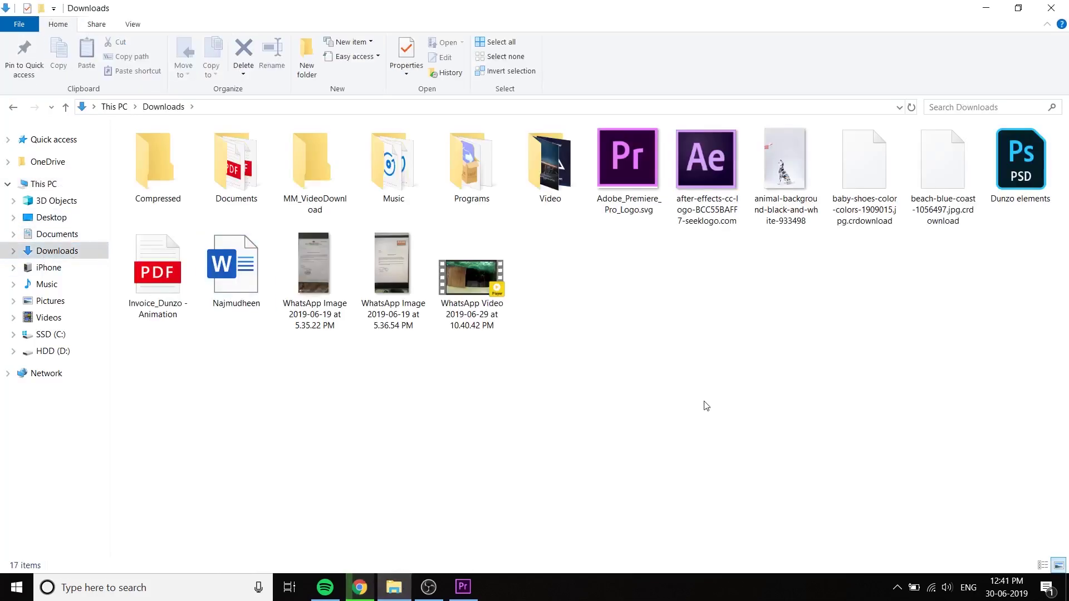
Download the bridge photo, then return to the Downloads folder
{"action": "left_click", "coordinate": [360, 587]}
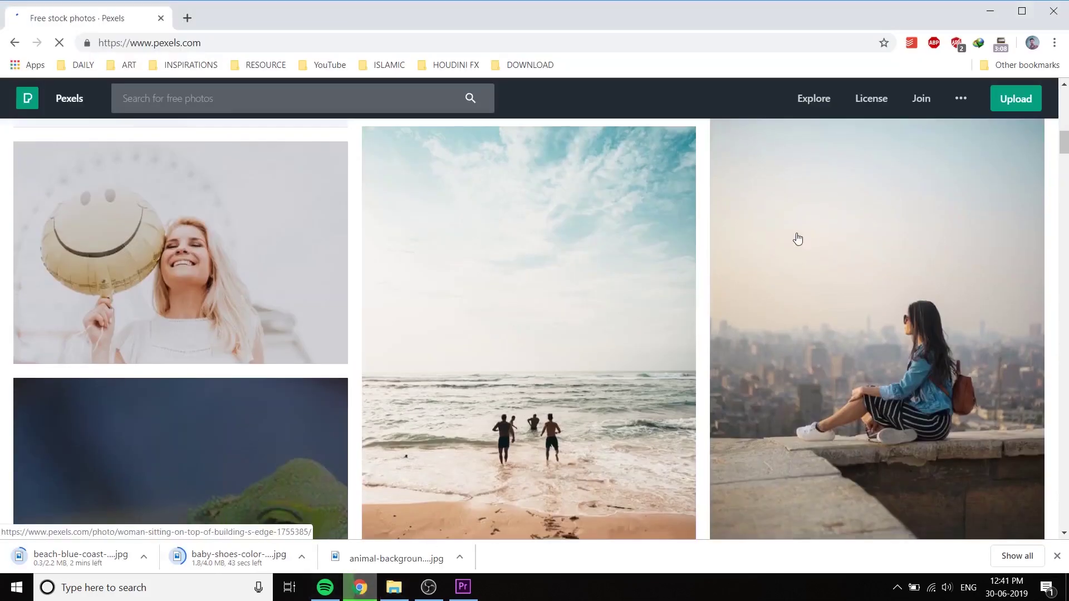
{"action": "scroll", "coordinate": [732, 238], "scroll_direction": "down", "scroll_amount": 5}
{"action": "left_click", "coordinate": [609, 277]}
{"action": "left_click", "coordinate": [851, 107]}
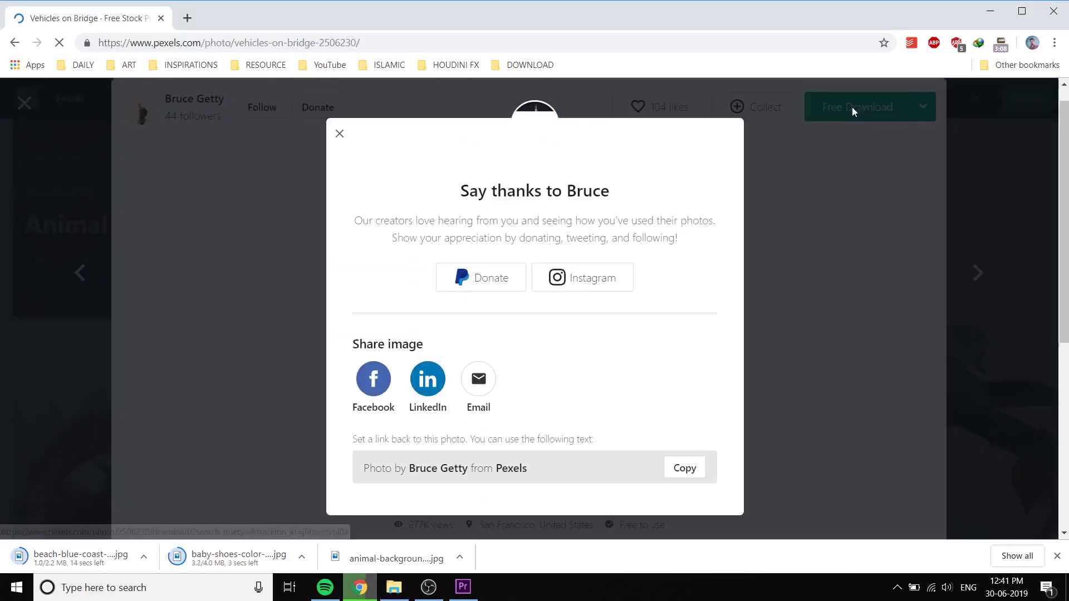
{"action": "left_click", "coordinate": [340, 137]}
{"action": "scroll", "coordinate": [291, 341], "scroll_direction": "down", "scroll_amount": 8}
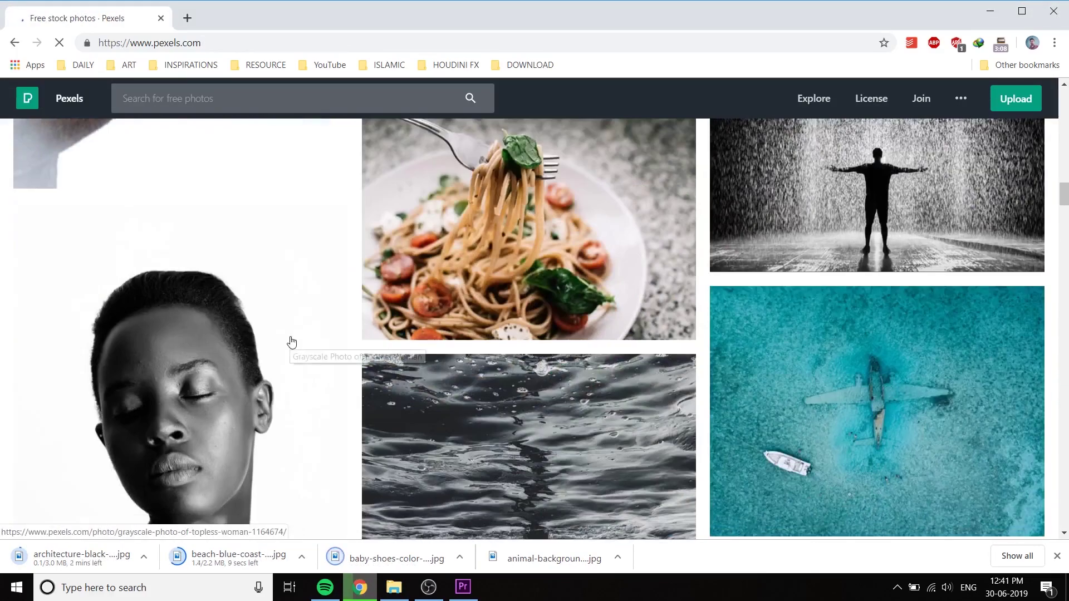
{"action": "left_click", "coordinate": [400, 587]}
Select baby-shoes, beach-blue-coast and animal-background in Downloads and drop them on V1 after NEW NEST
{"action": "left_click", "coordinate": [550, 267]}
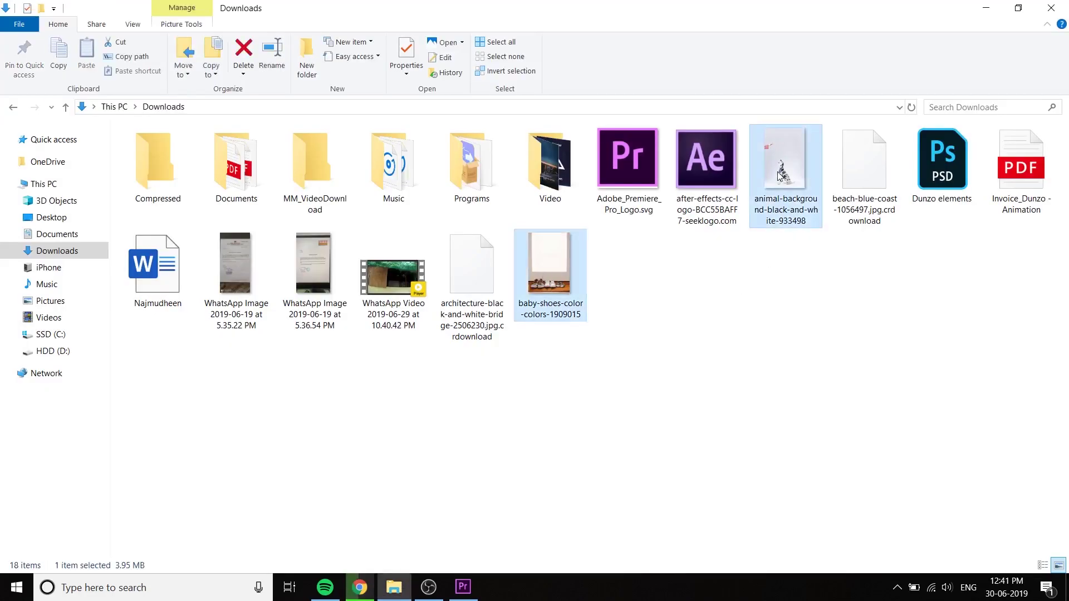
{"action": "left_click_drag", "start_coordinate": [632, 263], "coordinate": [737, 459]}
{"action": "left_click", "coordinate": [782, 176], "text": "ctrl"}
{"action": "left_click", "coordinate": [643, 374]}
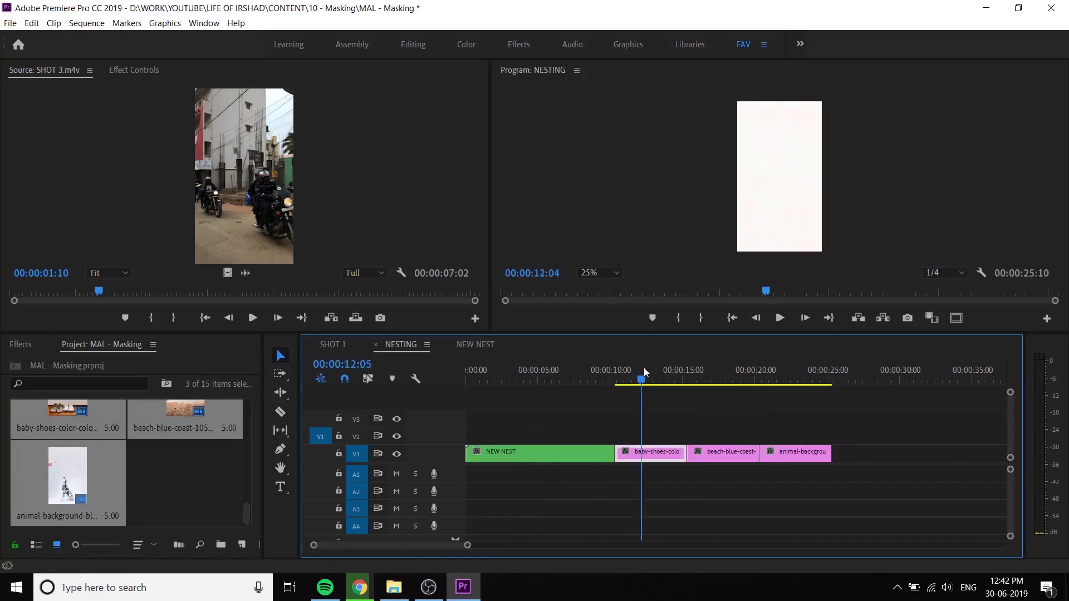
{"action": "left_click_drag", "start_coordinate": [679, 380], "coordinate": [713, 386]}
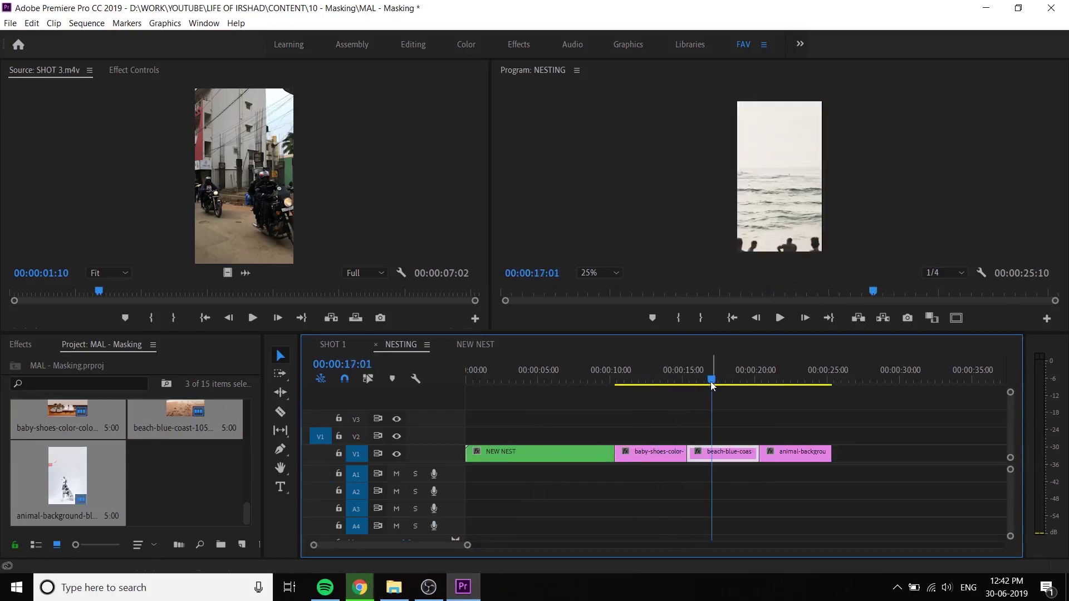
Apply Scale to Frame Size to the baby-shoes, beach and animal-background photo clips
{"action": "right_click", "coordinate": [648, 459]}
{"action": "left_click", "coordinate": [746, 431]}
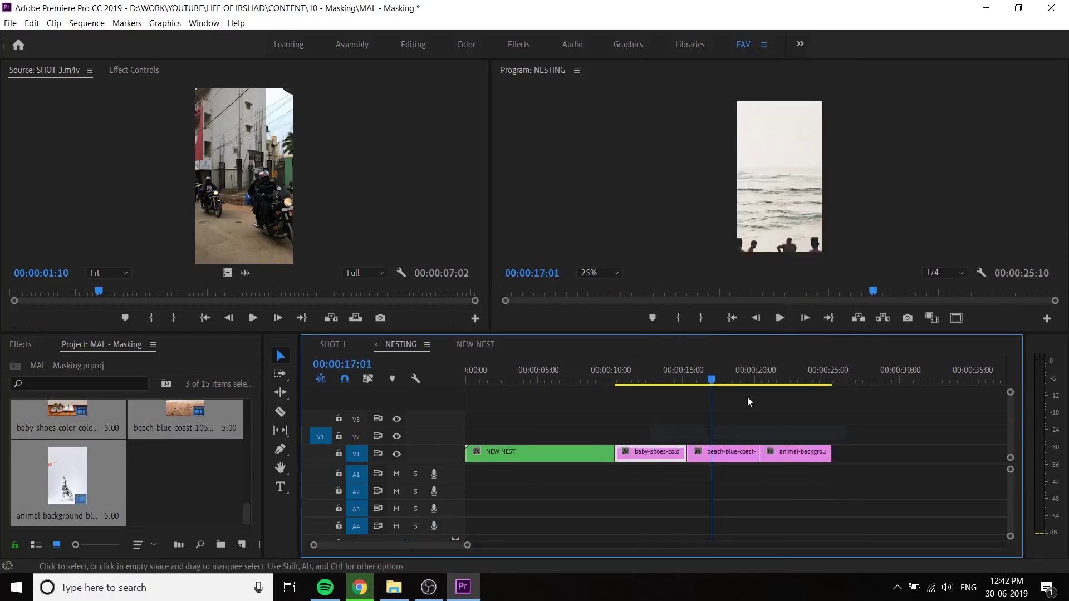
{"action": "right_click", "coordinate": [730, 466]}
{"action": "left_click", "coordinate": [749, 433]}
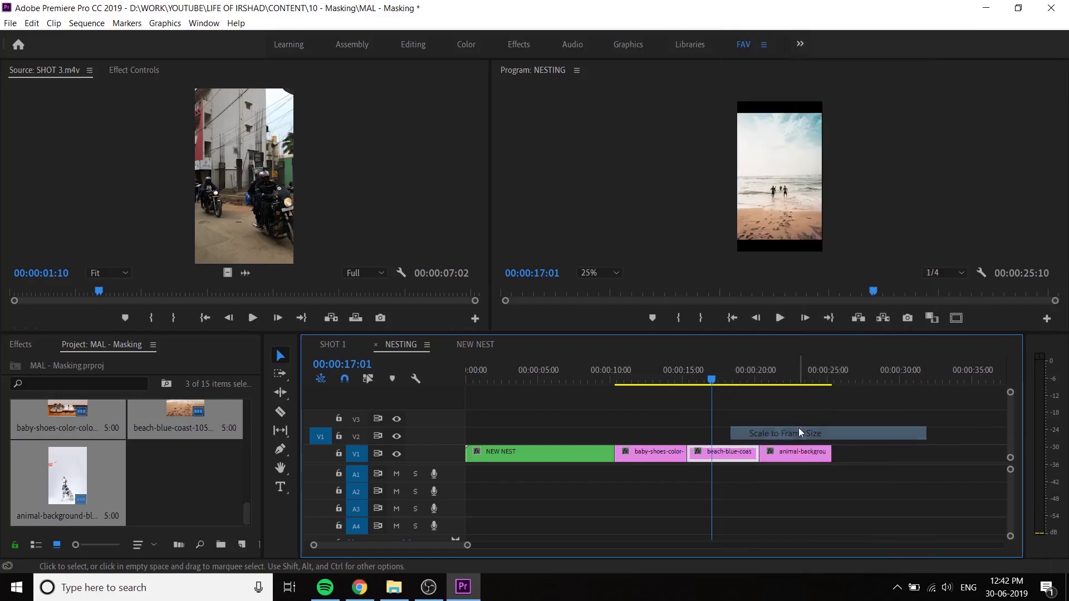
{"action": "left_click", "coordinate": [801, 454]}
{"action": "right_click", "coordinate": [801, 454]}
{"action": "left_click", "coordinate": [862, 433]}
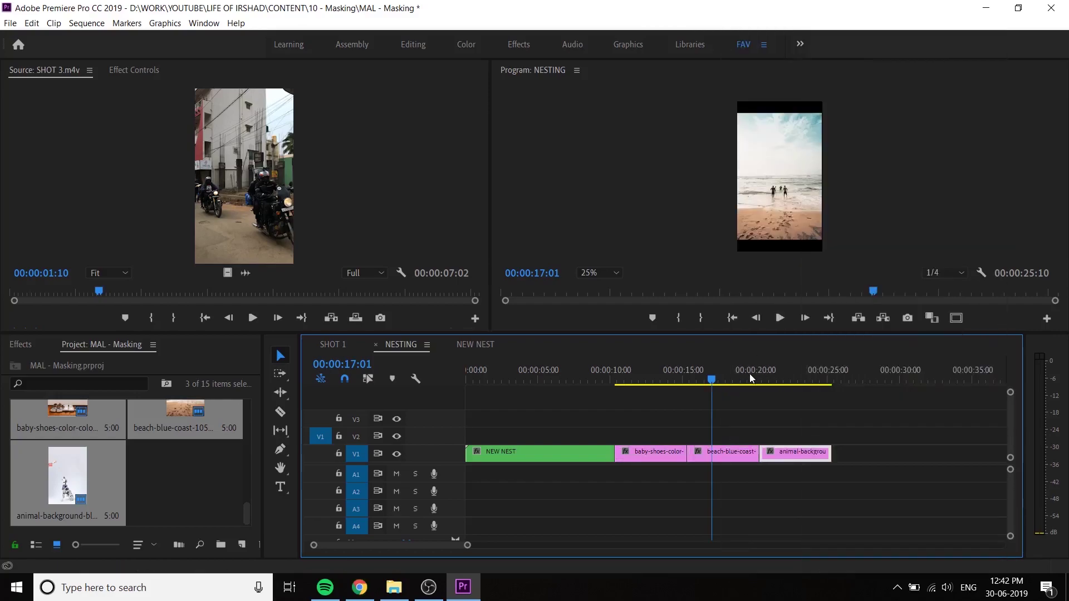
{"action": "left_click_drag", "start_coordinate": [758, 386], "coordinate": [742, 409]}
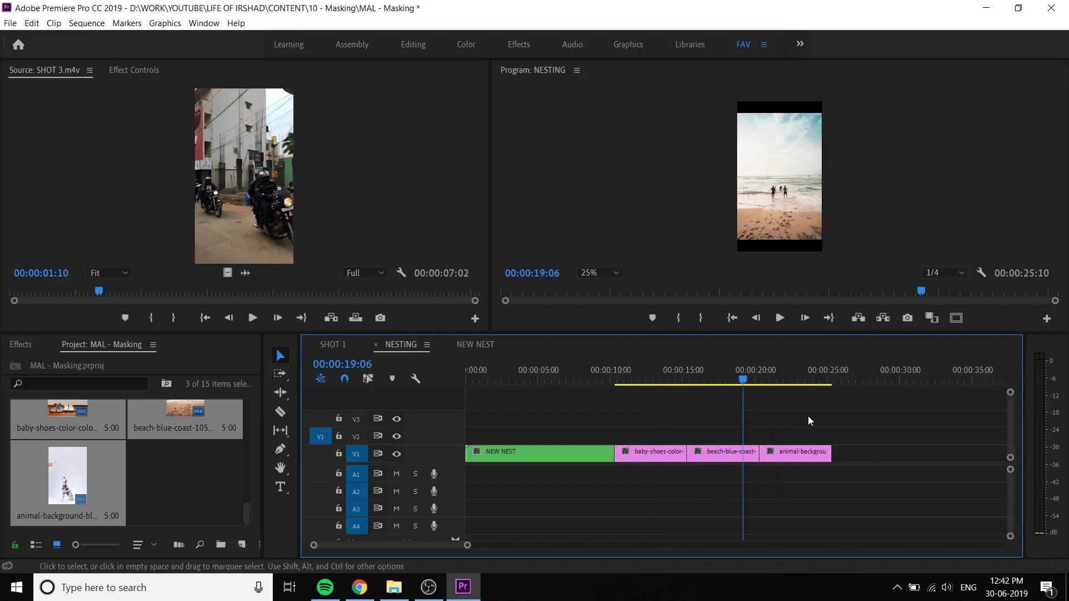
{"action": "right_click", "coordinate": [660, 457]}
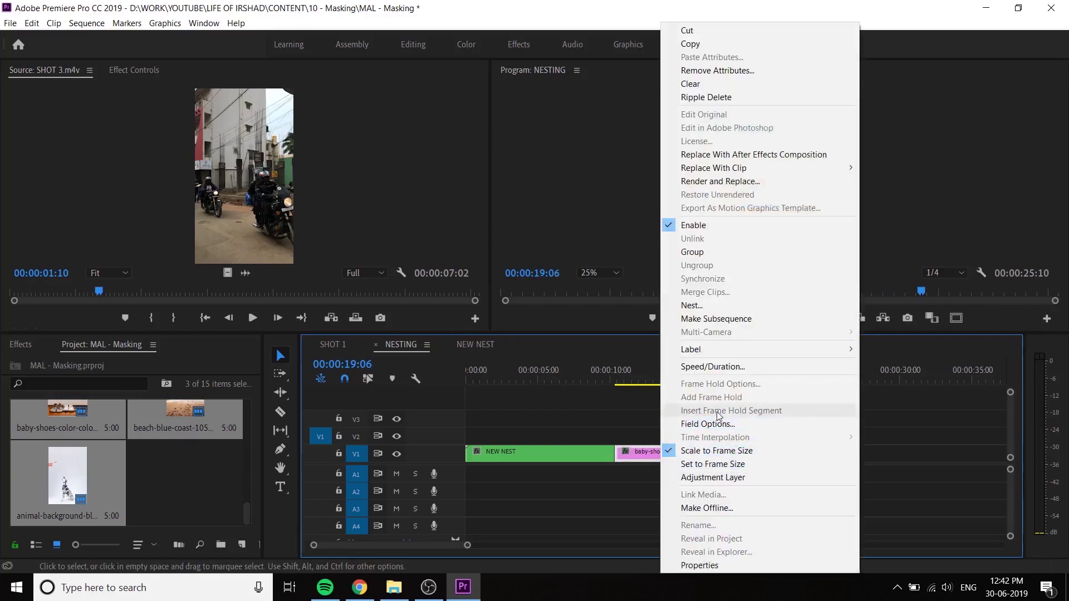
Drag the architecture bridge photo from Downloads onto V1 after animal-background
{"action": "left_click", "coordinate": [394, 587]}
{"action": "left_click", "coordinate": [392, 294]}
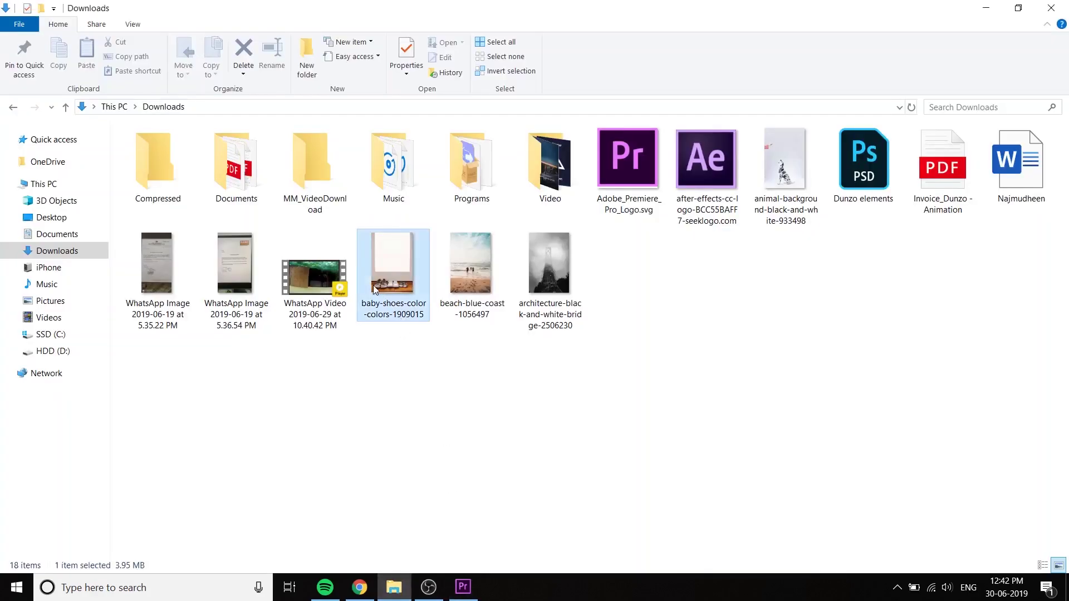
{"action": "left_click_drag", "start_coordinate": [548, 267], "coordinate": [839, 453]}
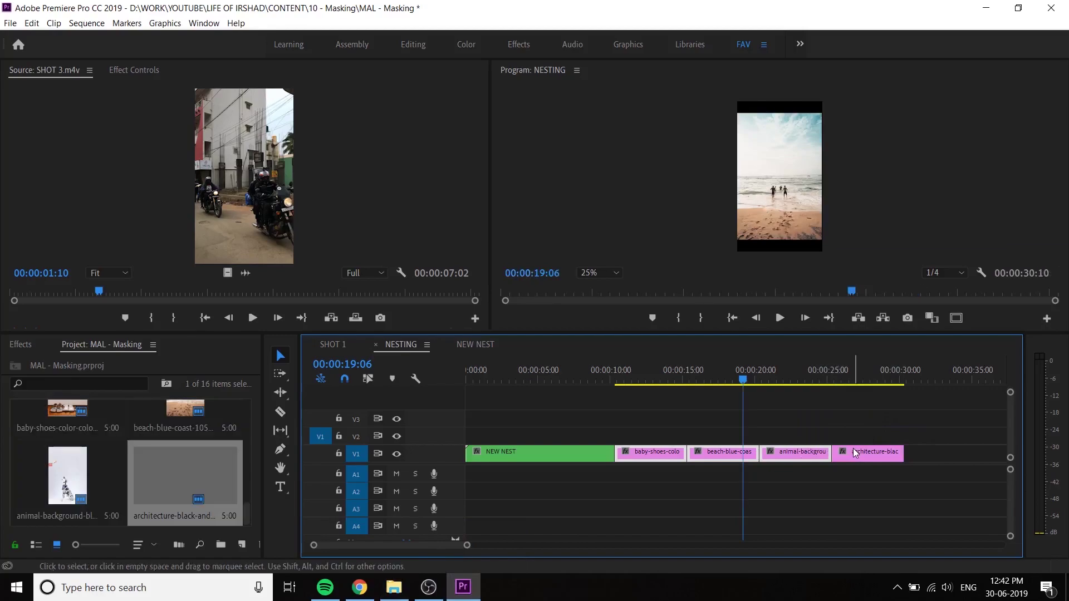
Scale the new bridge photo clip to the frame size and park the playhead on it
{"action": "right_click", "coordinate": [853, 452]}
{"action": "left_click", "coordinate": [906, 444]}
{"action": "left_click_drag", "start_coordinate": [767, 380], "coordinate": [665, 384]}
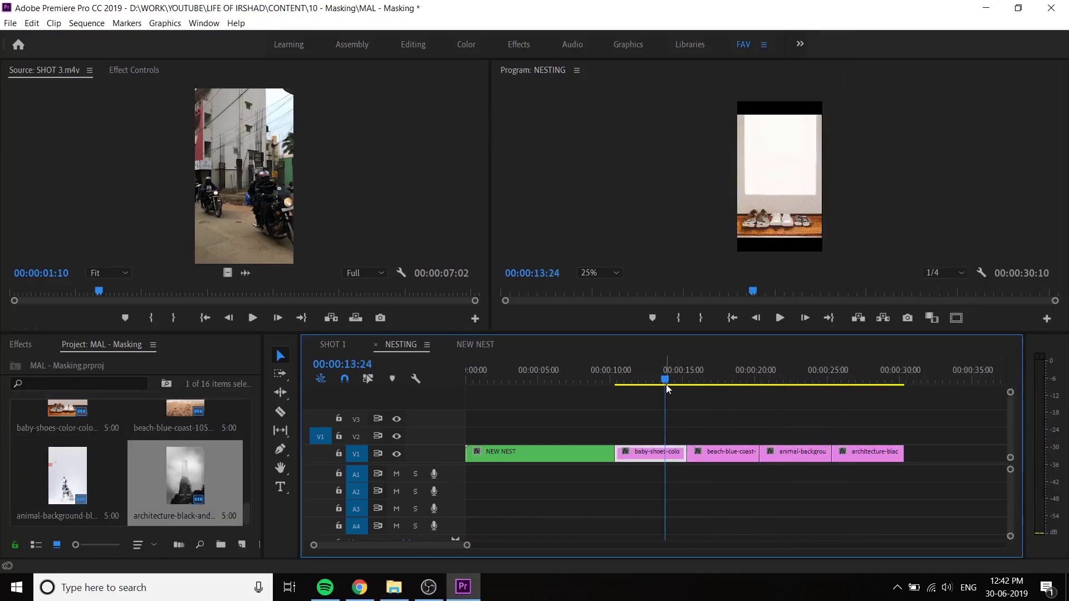
Nest the four pink photo clips on V1 into a sequence named PHOTOS
{"action": "left_click_drag", "start_coordinate": [899, 410], "coordinate": [660, 462]}
{"action": "right_click", "coordinate": [674, 456]}
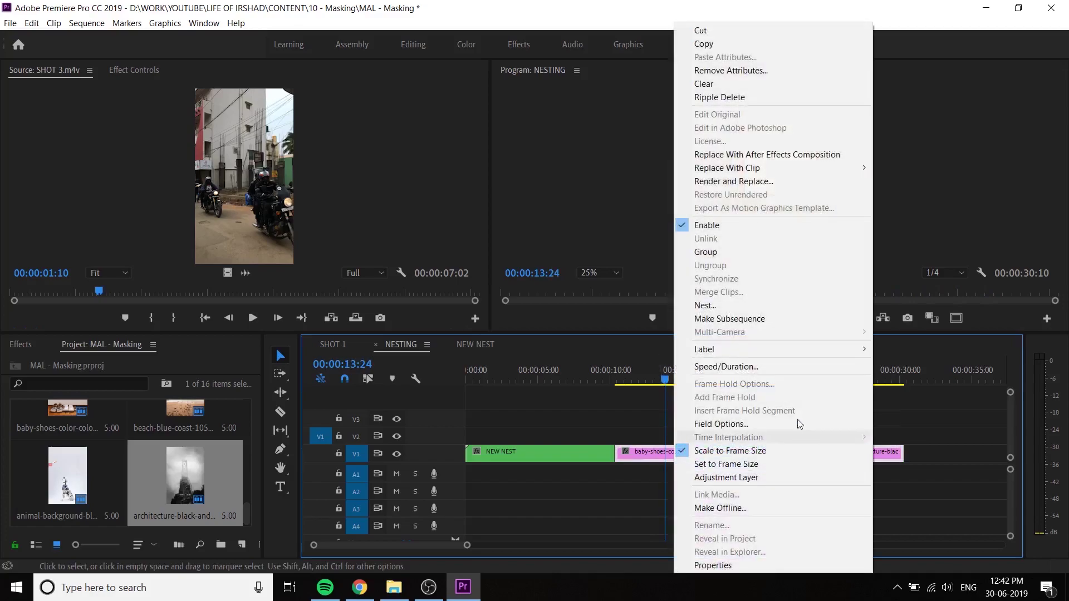
{"action": "left_click", "coordinate": [736, 306]}
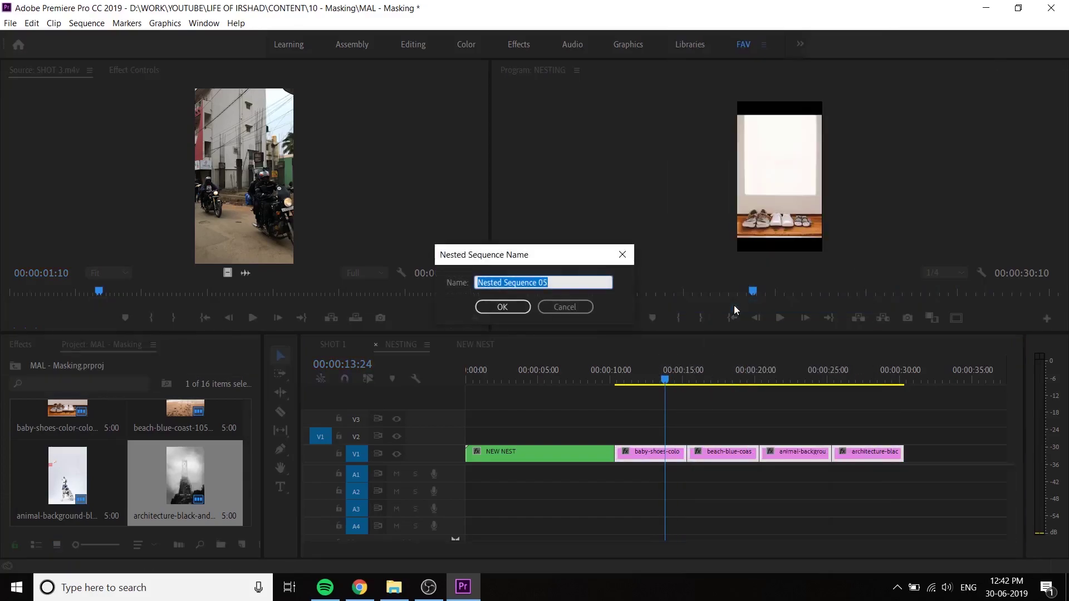
{"action": "key", "text": "Return"}
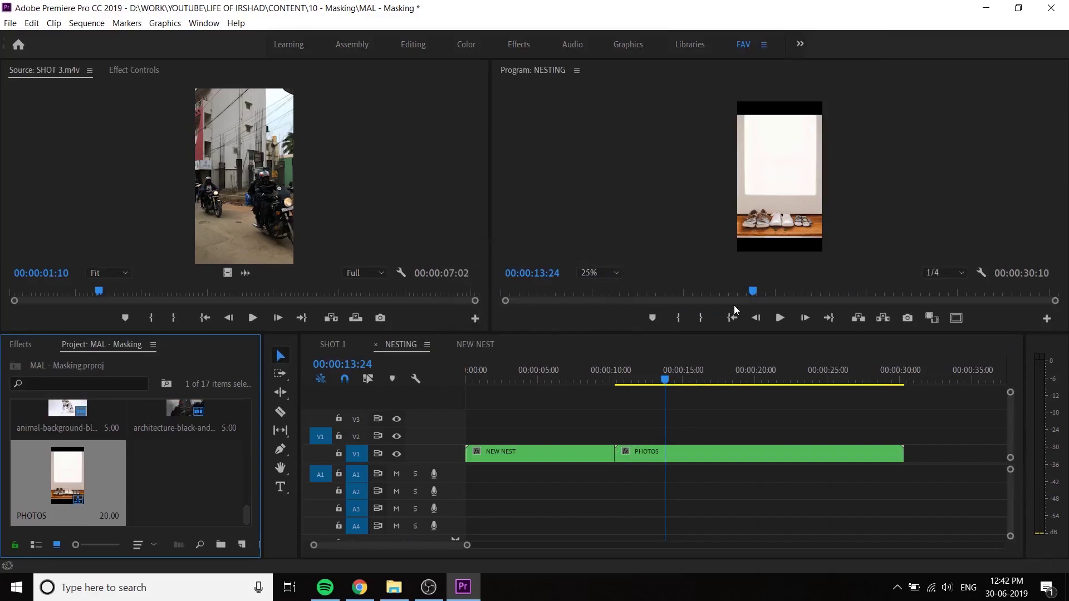
Shift PHOTOS right to leave a gap after NEW NEST, set Motion Scale to 120.4, and preview it
{"action": "left_click_drag", "start_coordinate": [674, 455], "coordinate": [706, 455]}
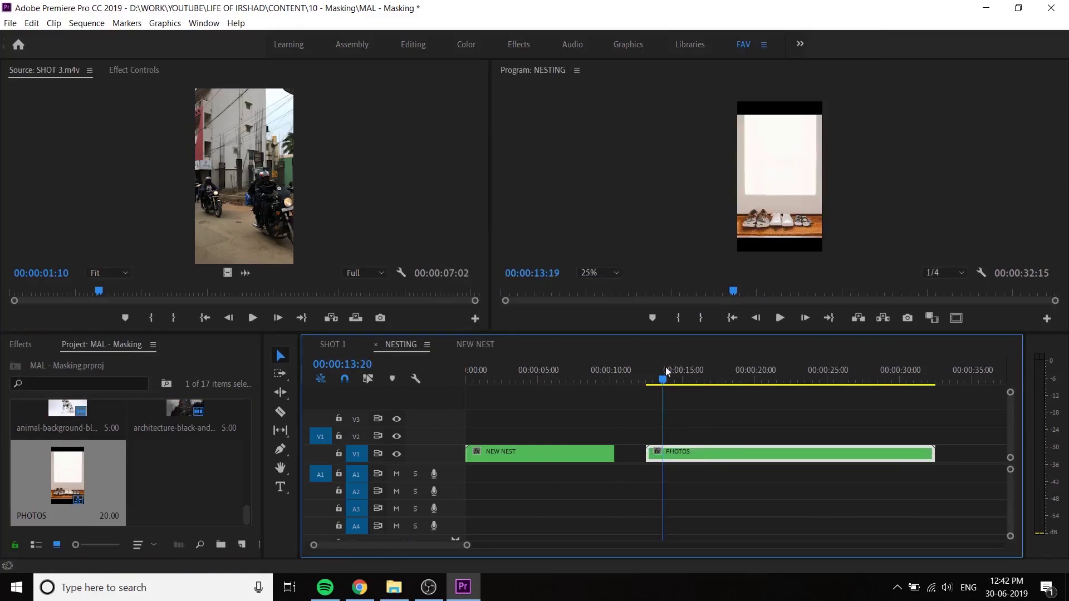
{"action": "left_click", "coordinate": [734, 375]}
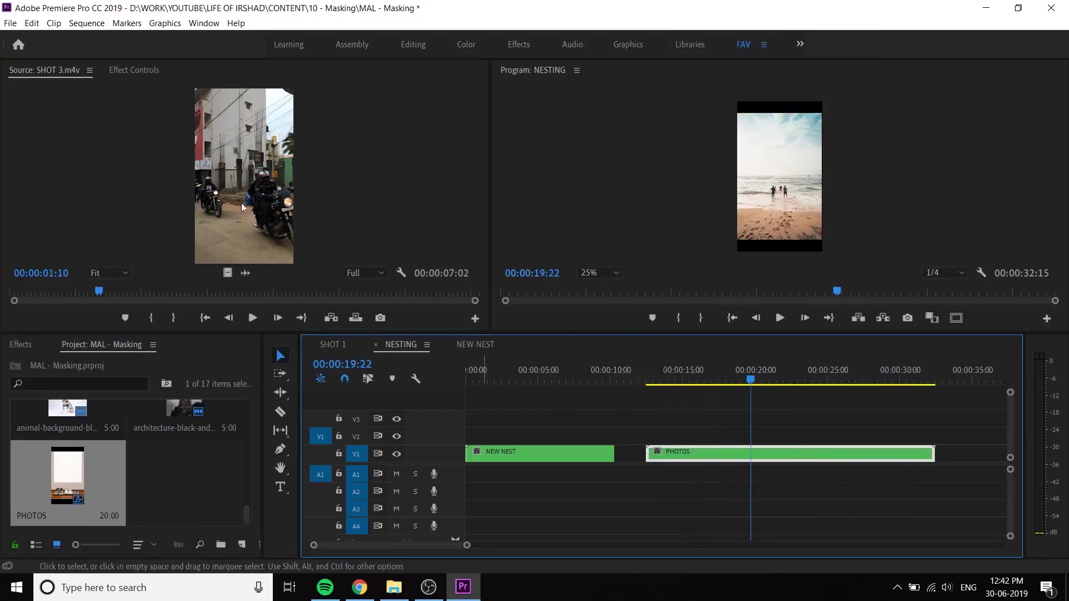
{"action": "left_click", "coordinate": [136, 70]}
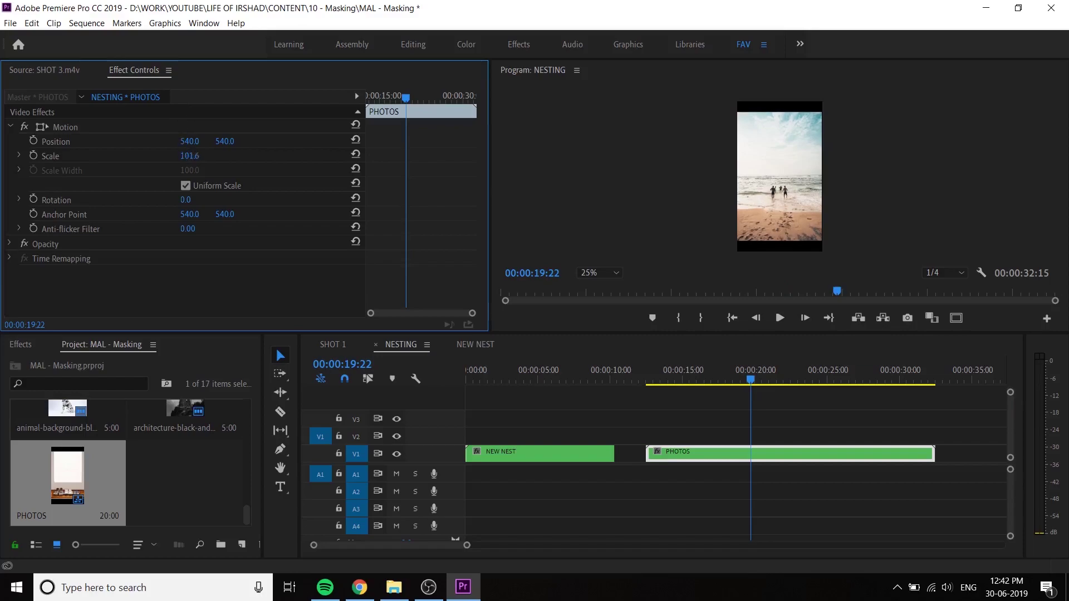
{"action": "left_click_drag", "start_coordinate": [189, 156], "coordinate": [222, 156]}
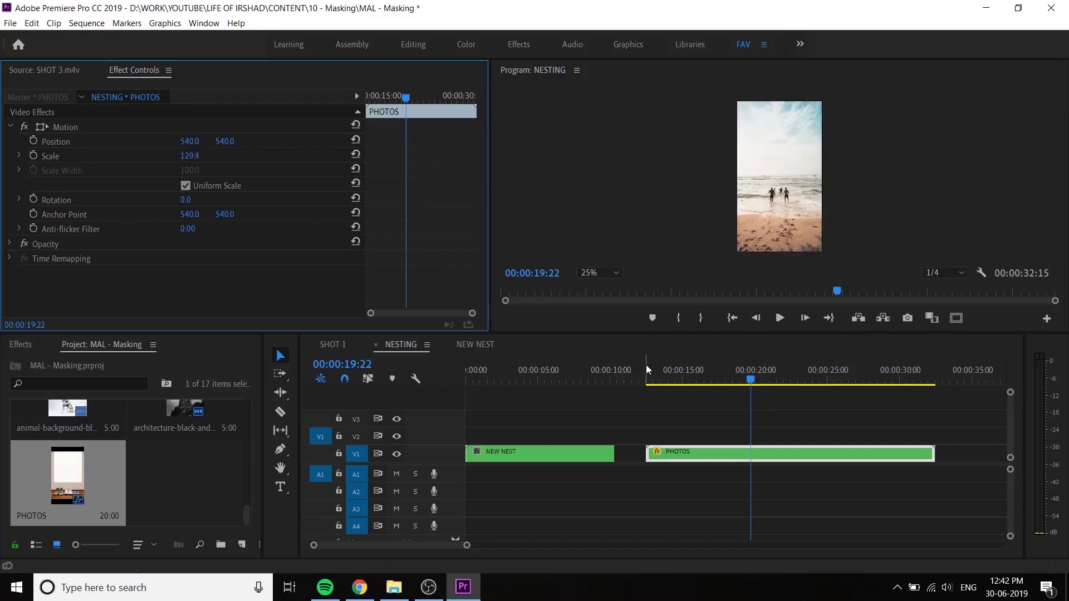
{"action": "left_click", "coordinate": [670, 378]}
{"action": "left_click_drag", "start_coordinate": [706, 386], "coordinate": [889, 384]}
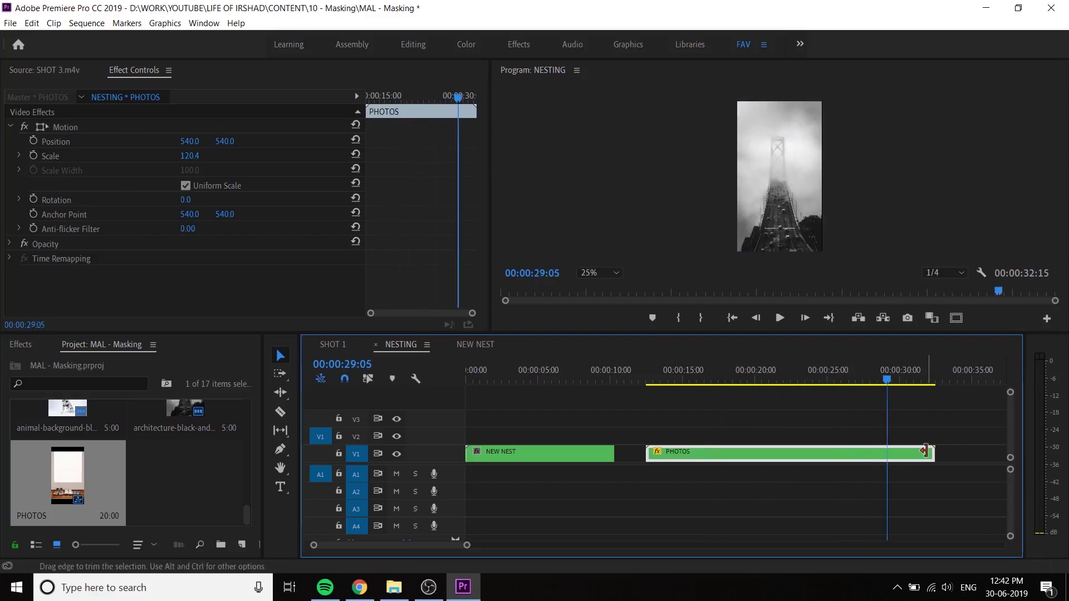
Change the PHOTOS clip to 600% speed, then park the playhead near NEW NEST's end
{"action": "right_click", "coordinate": [921, 457]}
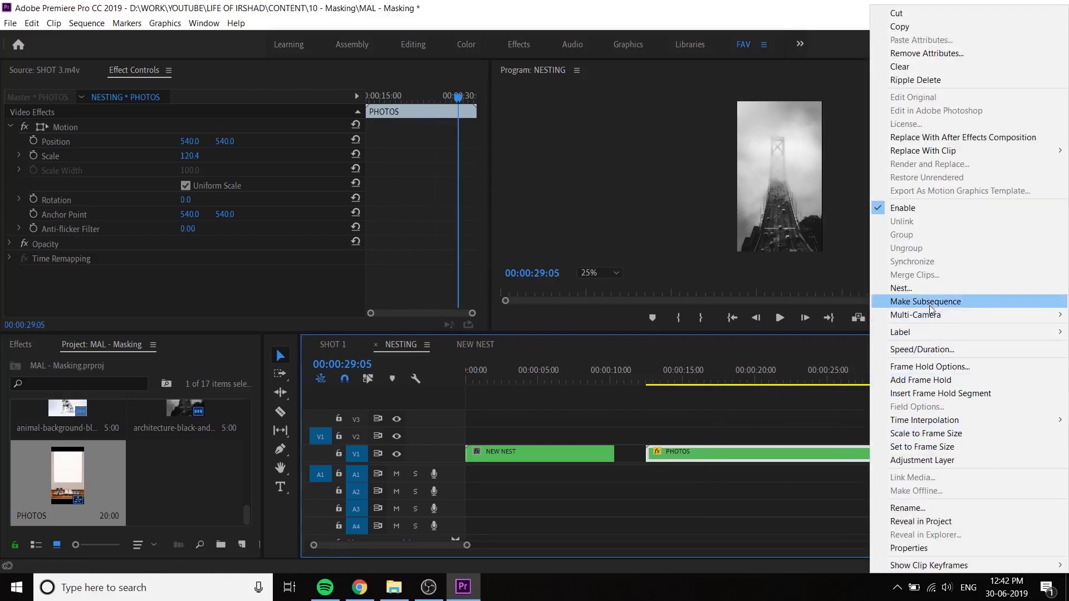
{"action": "left_click", "coordinate": [942, 350]}
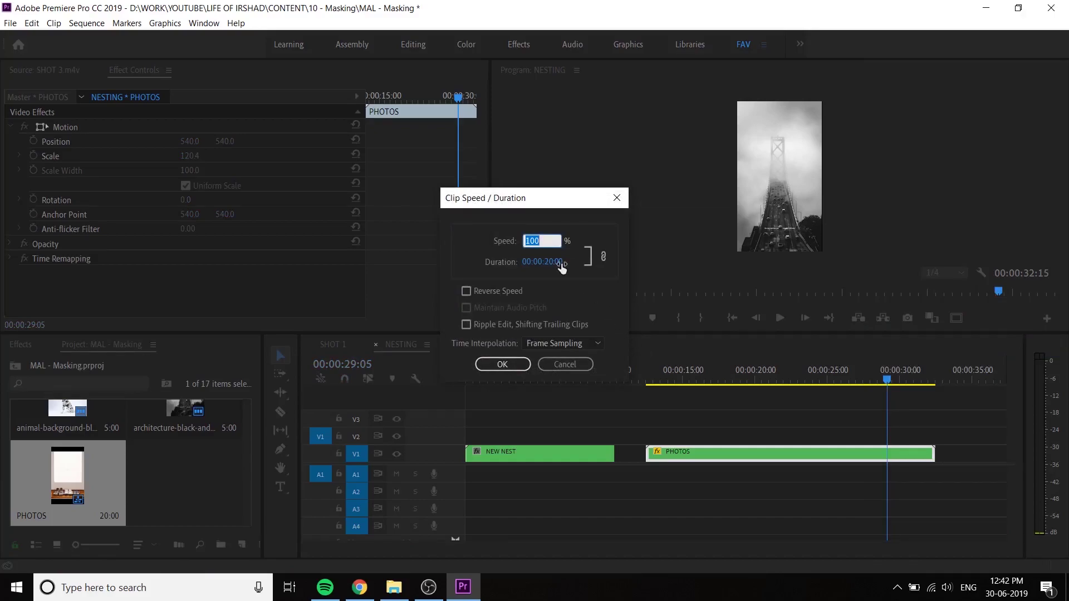
{"action": "key", "text": "Return"}
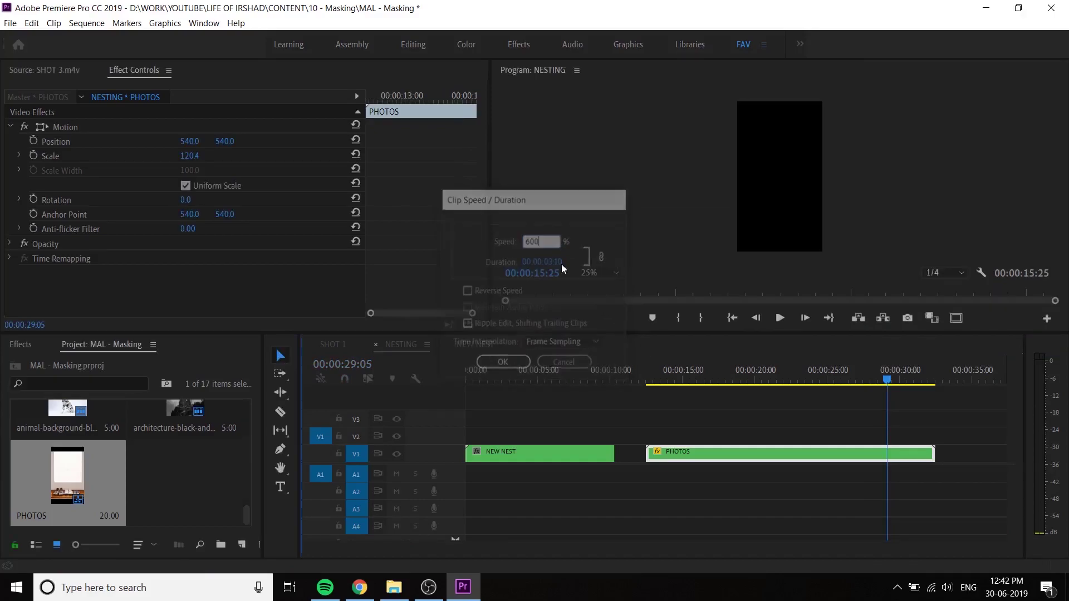
{"action": "left_click", "coordinate": [557, 454]}
{"action": "left_click", "coordinate": [608, 372]}
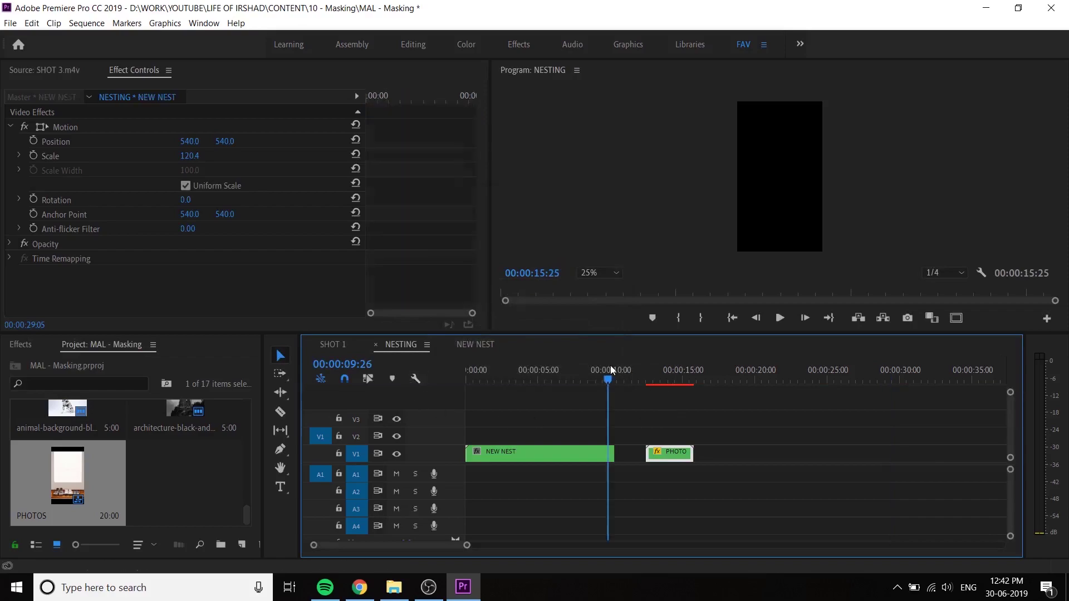
Play the sequence to preview the 600% PHOTOS clip
{"action": "left_click", "coordinate": [640, 372]}
{"action": "key", "text": "space"}
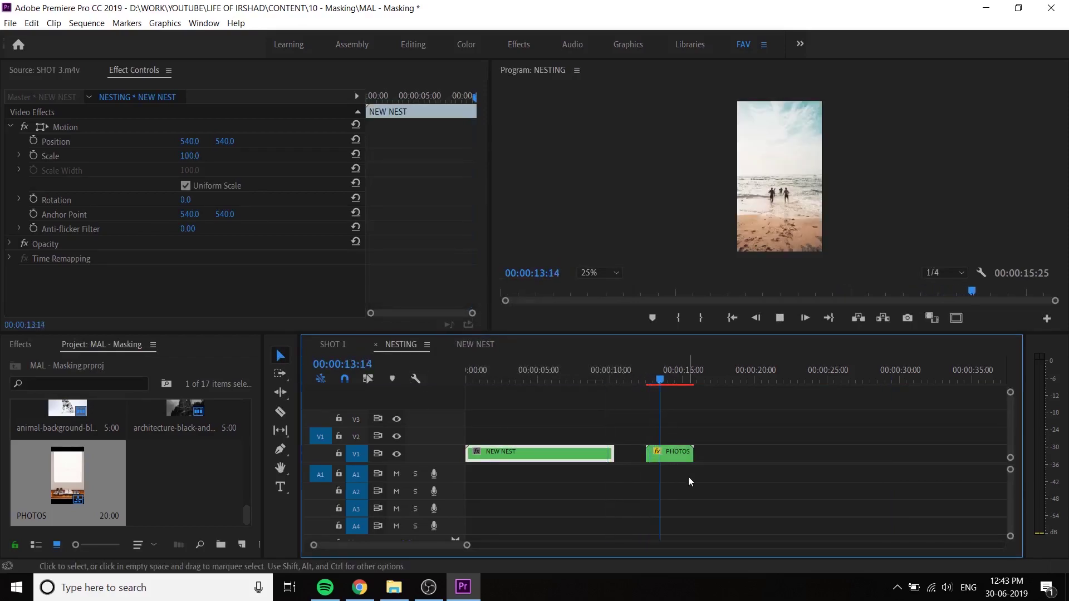
{"action": "key", "text": "space"}
Rate-stretch the PHOTOS clip shorter so the sequence ends at 00:00:14:04, then play it
{"action": "left_click", "coordinate": [683, 453]}
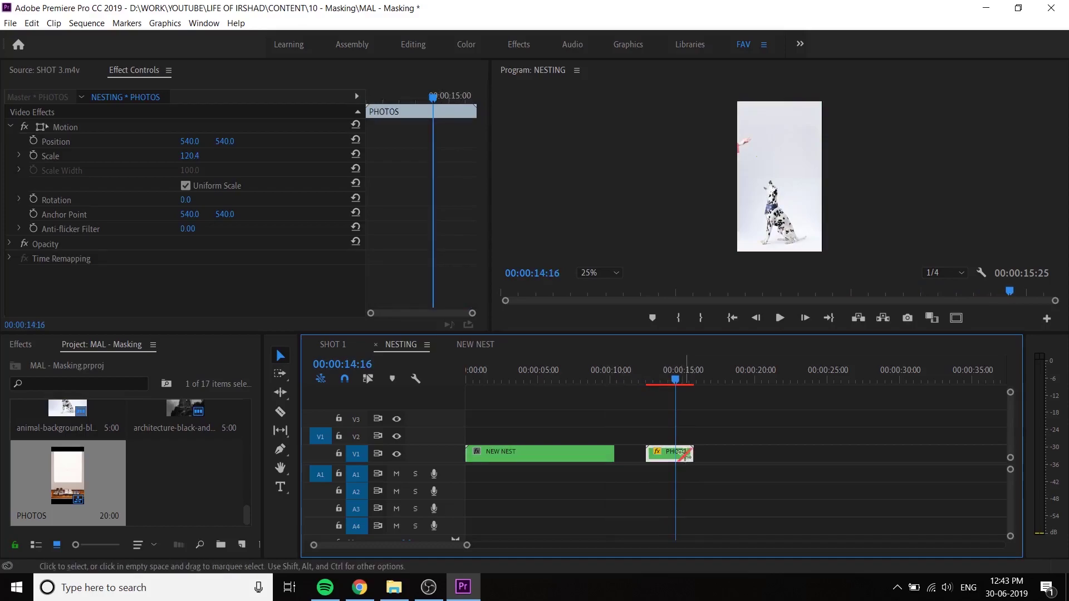
{"action": "left_click_drag", "start_coordinate": [690, 454], "coordinate": [667, 455]}
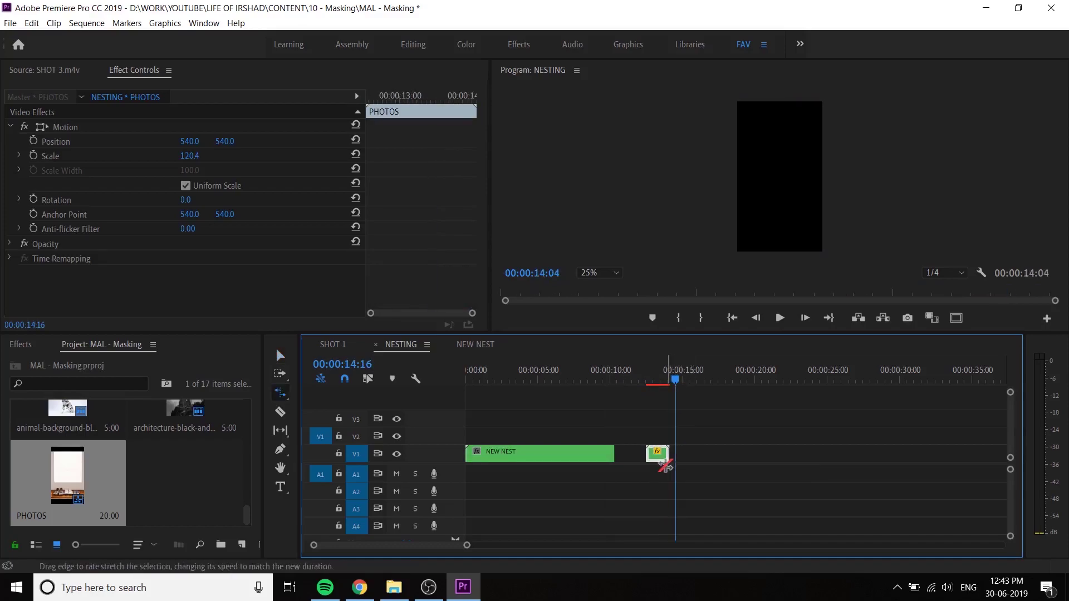
{"action": "key", "text": "space"}
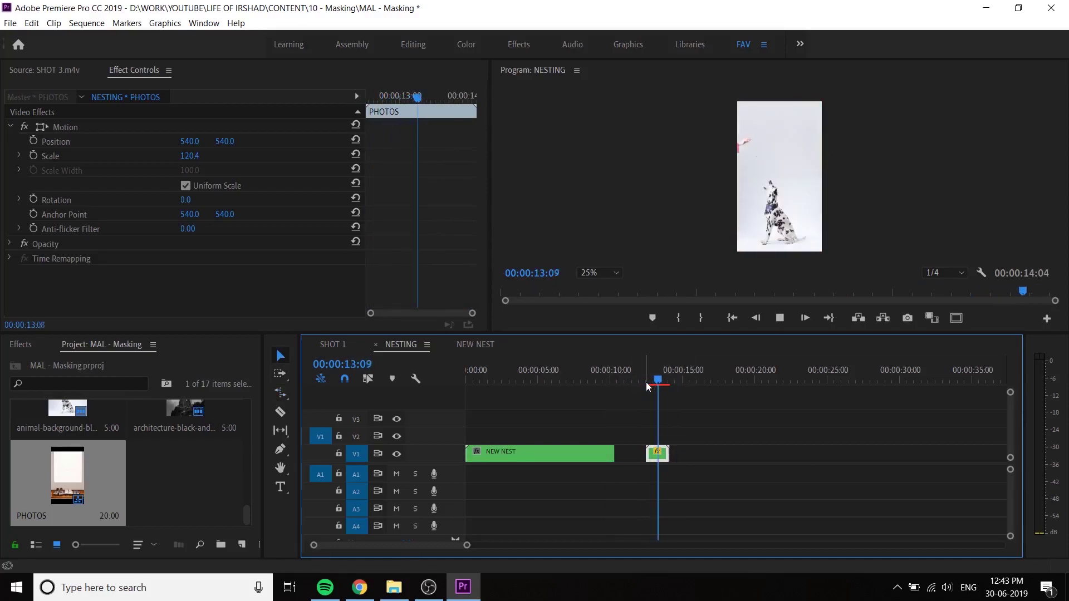
Replay the cut from black into the photos several times, then open the PHOTOS nested sequence
{"action": "left_click", "coordinate": [645, 382]}
{"action": "key", "text": "space"}
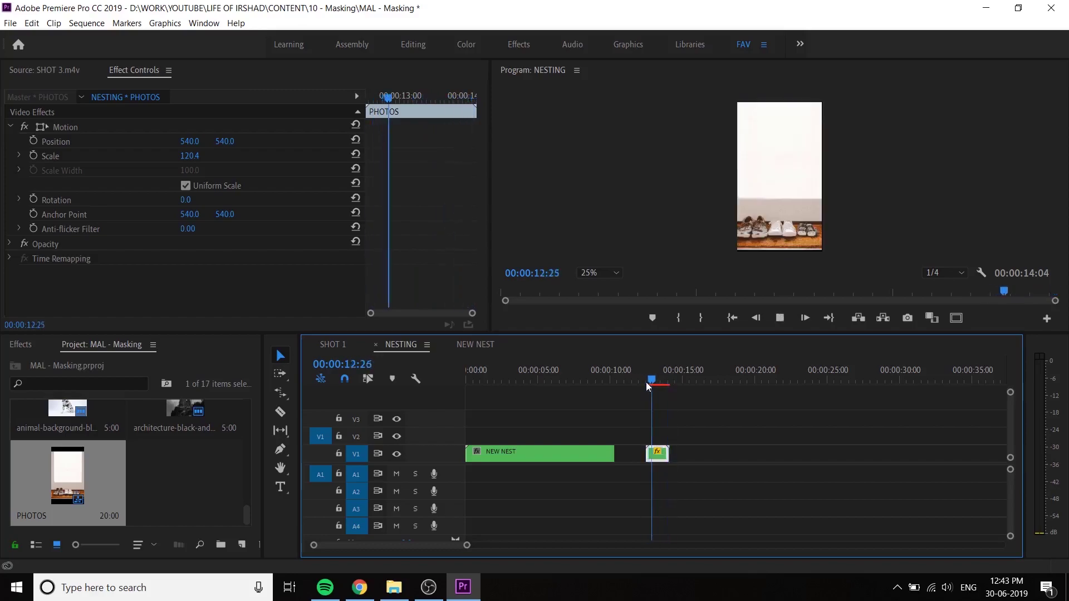
{"action": "left_click", "coordinate": [648, 385]}
{"action": "key", "text": "space"}
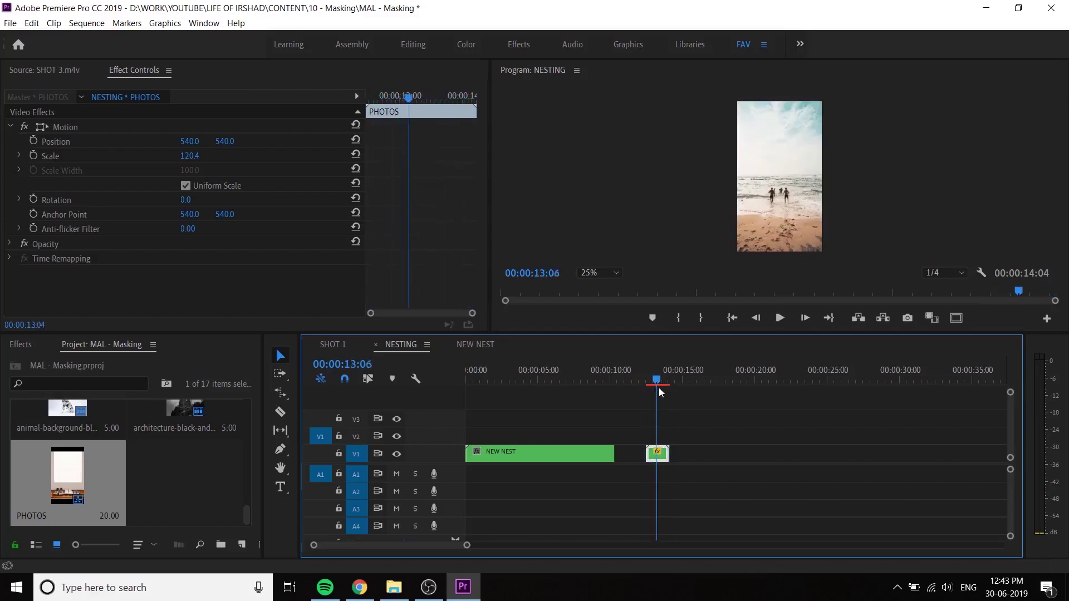
{"action": "left_click", "coordinate": [652, 390]}
{"action": "key", "text": "space"}
{"action": "mouse_move", "coordinate": [653, 391]}
{"action": "left_mouse_down"}
{"action": "mouse_move", "coordinate": [643, 391]}
{"action": "mouse_move", "coordinate": [655, 391]}
{"action": "left_mouse_up"}
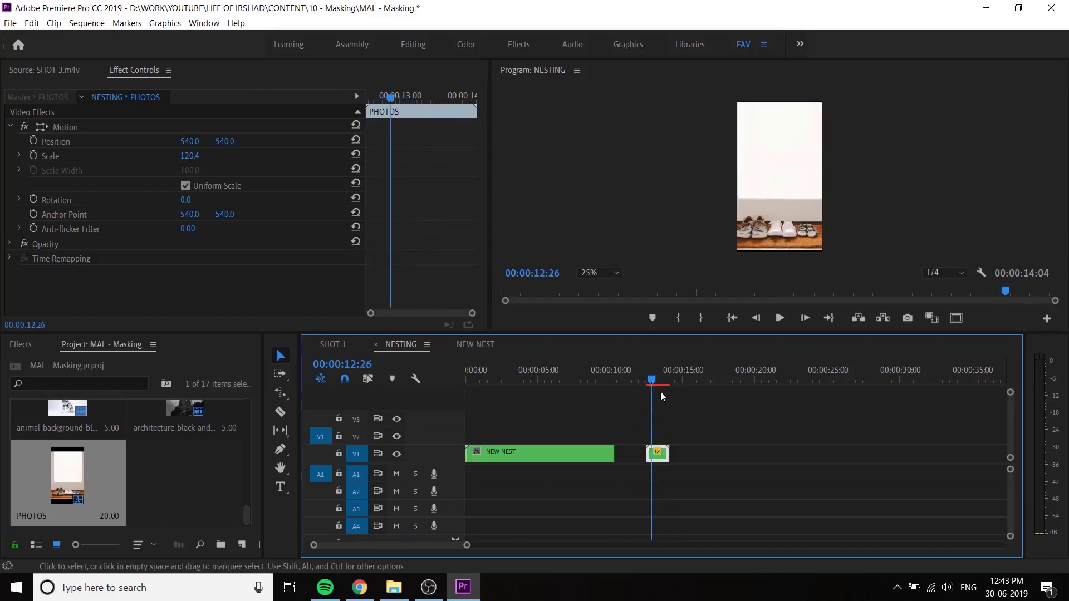
{"action": "left_click", "coordinate": [757, 420]}
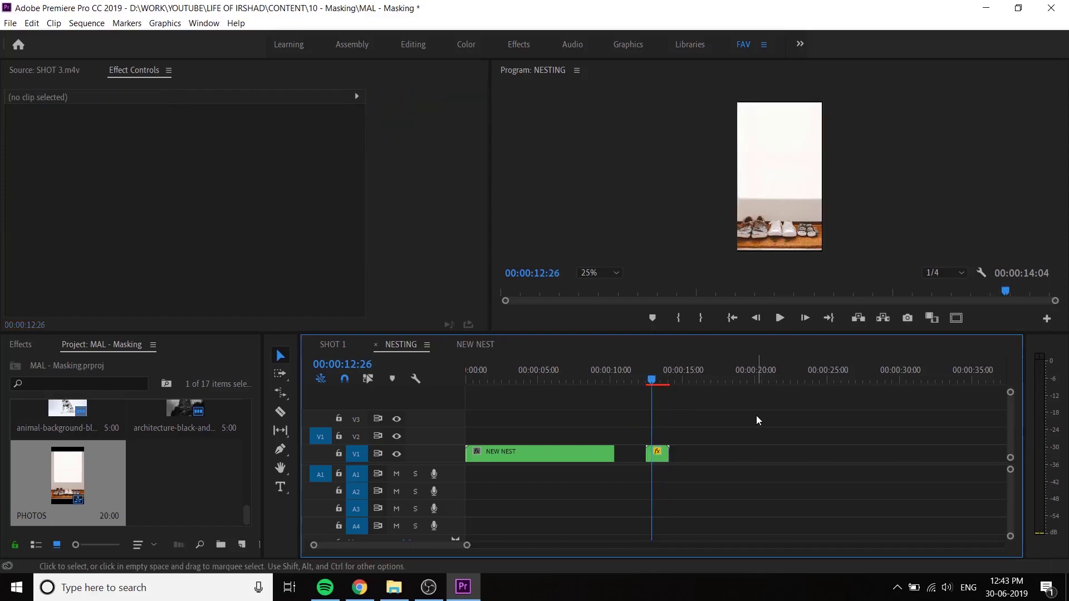
{"action": "double_click", "coordinate": [656, 453]}
Inside PHOTOS, move the architecture photo ahead of the animal photo and close the gap
{"action": "left_click_drag", "start_coordinate": [548, 385], "coordinate": [681, 398]}
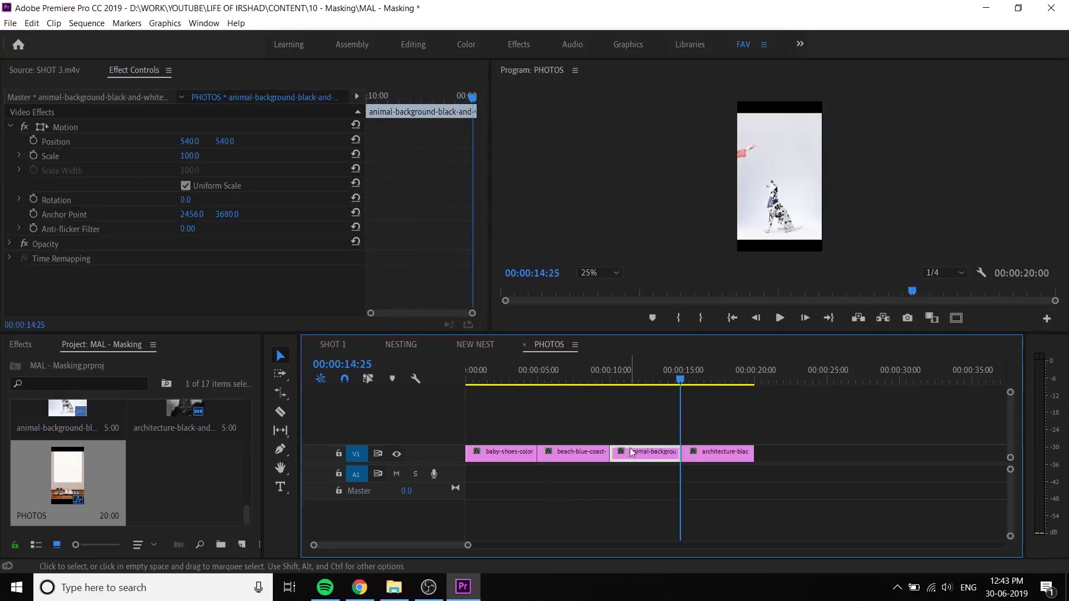
{"action": "left_click_drag", "start_coordinate": [633, 452], "coordinate": [665, 457]}
{"action": "left_click_drag", "start_coordinate": [763, 453], "coordinate": [693, 452]}
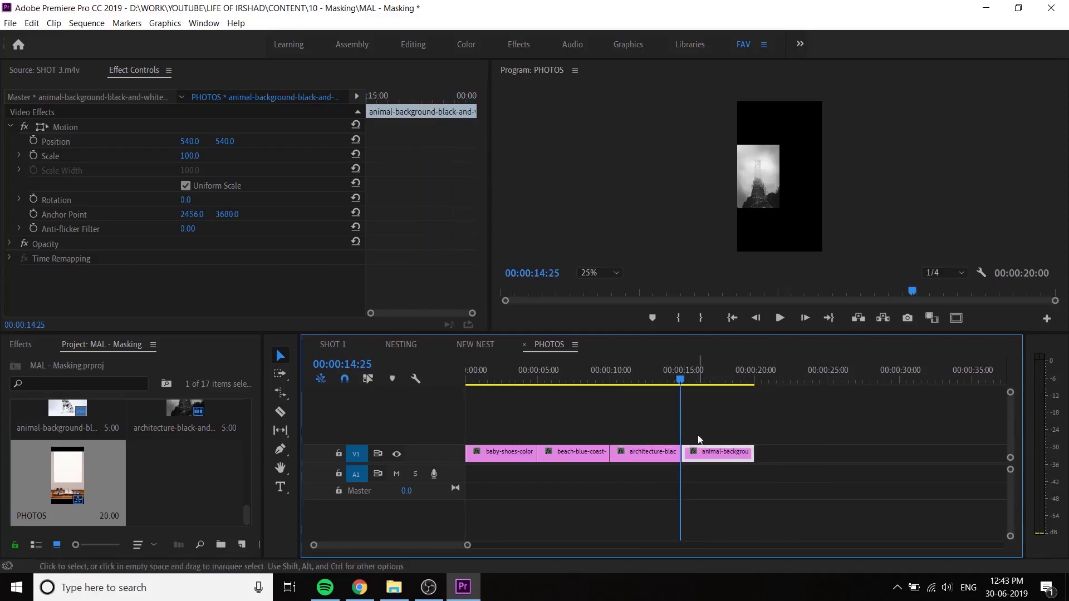
{"action": "left_click_drag", "start_coordinate": [612, 378], "coordinate": [498, 378]}
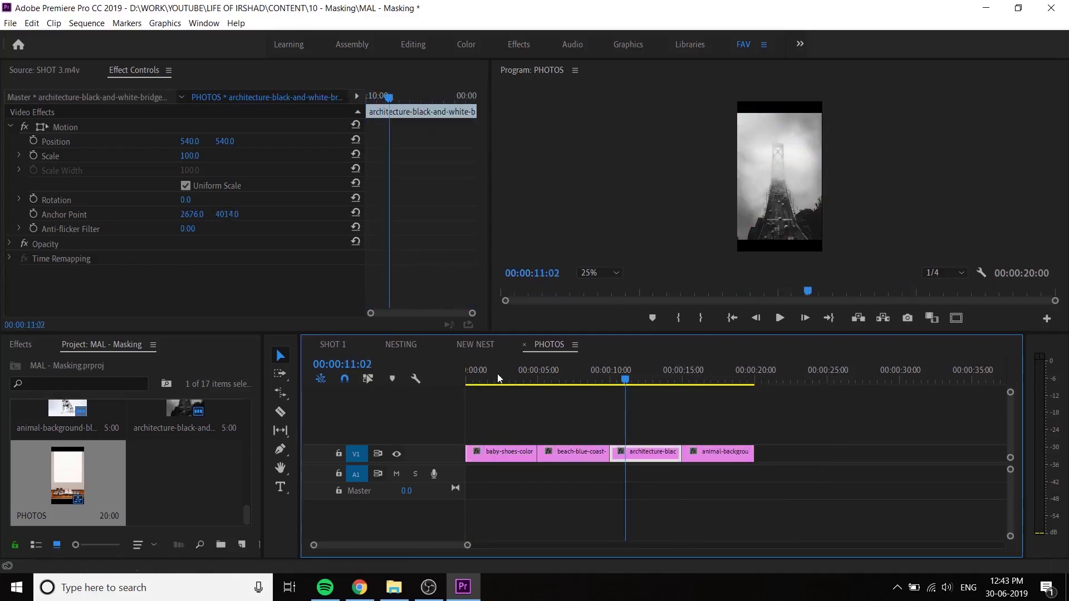
Return to the NESTING sequence and scrub the start of the PHOTOS clip
{"action": "left_click", "coordinate": [486, 346]}
{"action": "left_click", "coordinate": [415, 346]}
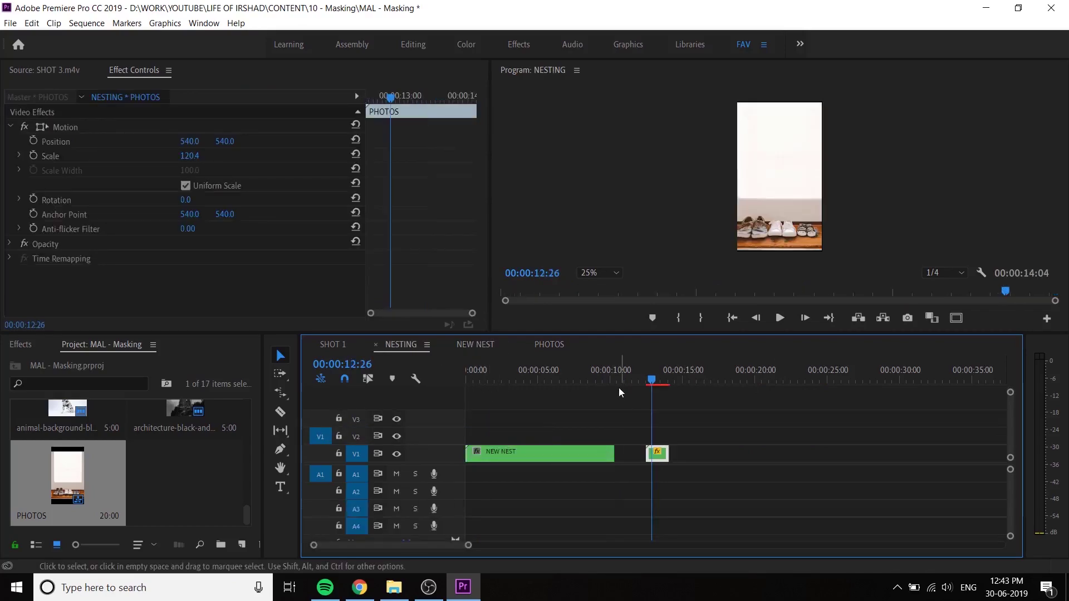
{"action": "mouse_move", "coordinate": [649, 379]}
{"action": "left_mouse_down"}
{"action": "mouse_move", "coordinate": [641, 381]}
{"action": "mouse_move", "coordinate": [653, 388]}
{"action": "left_mouse_up"}
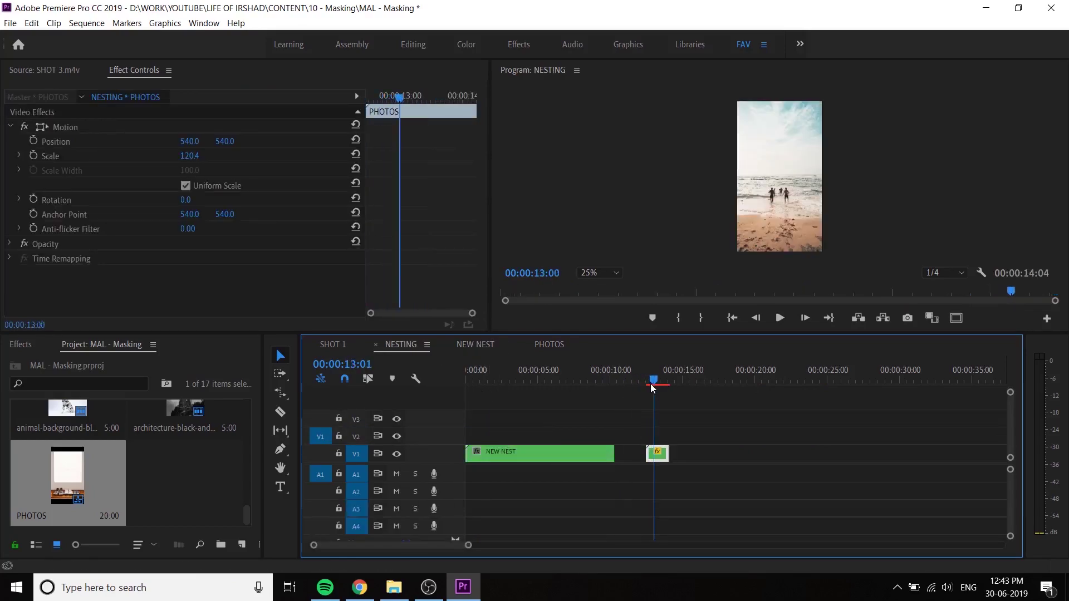